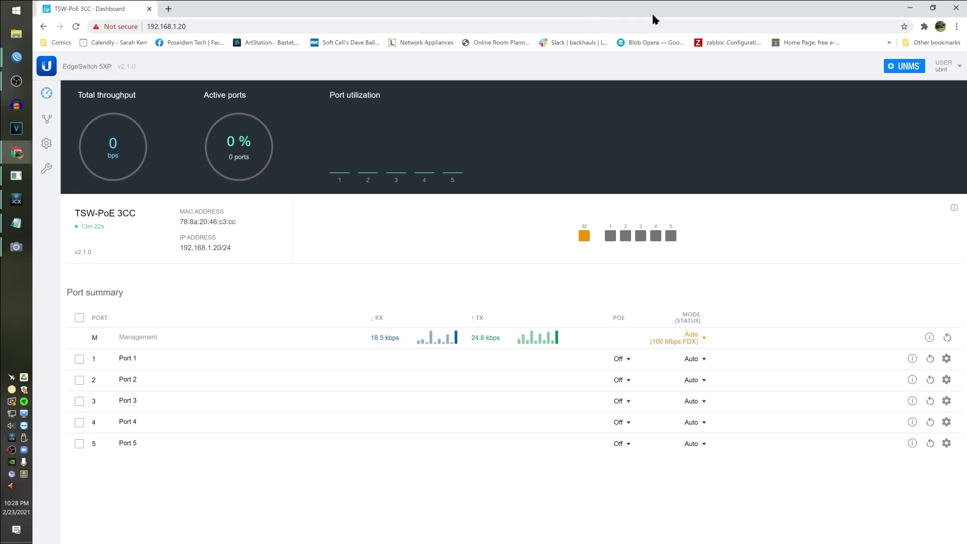
Open the switch's VLAN settings and arrange the browser and WinBox windows side by side.
click(46, 119)
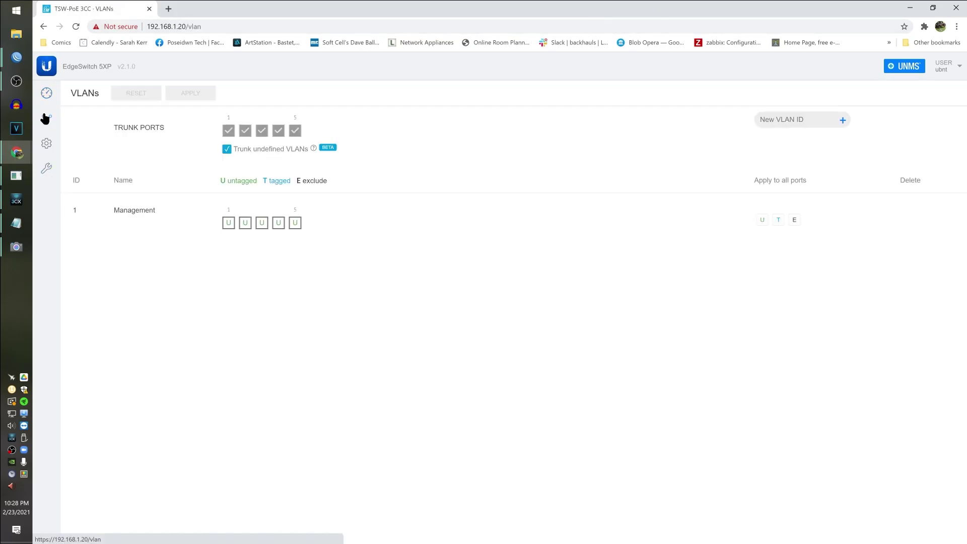
double_click(395, 14)
drag(421, 229, 509, 209)
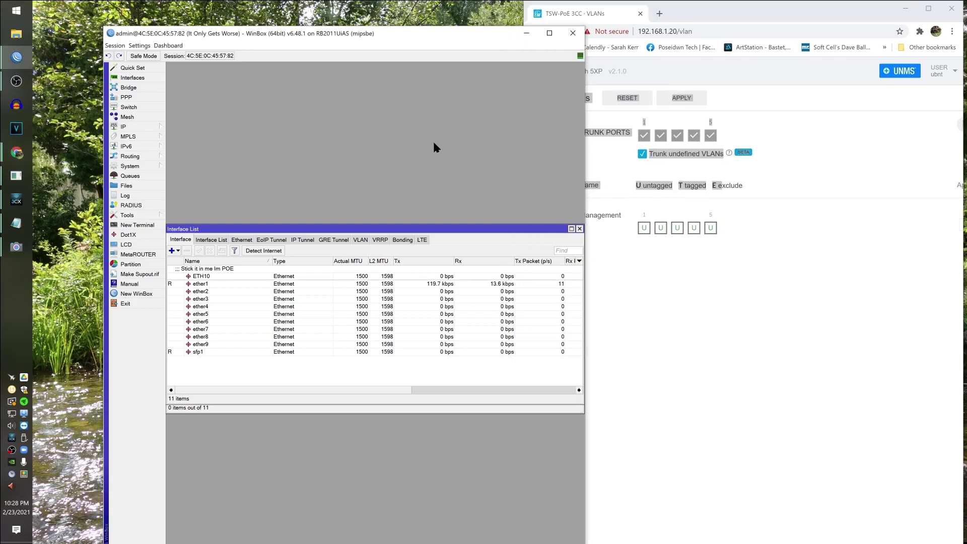
click(756, 327)
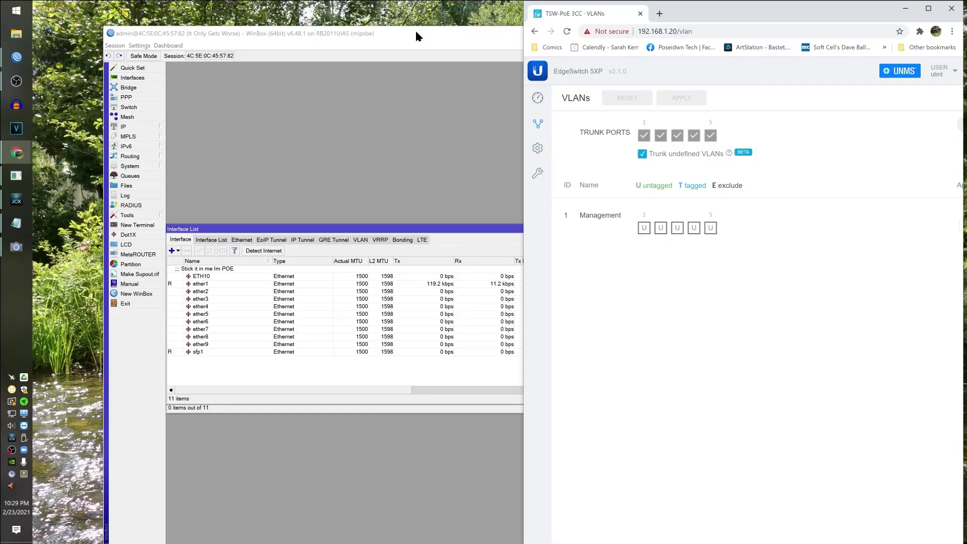
drag(416, 33, 347, 7)
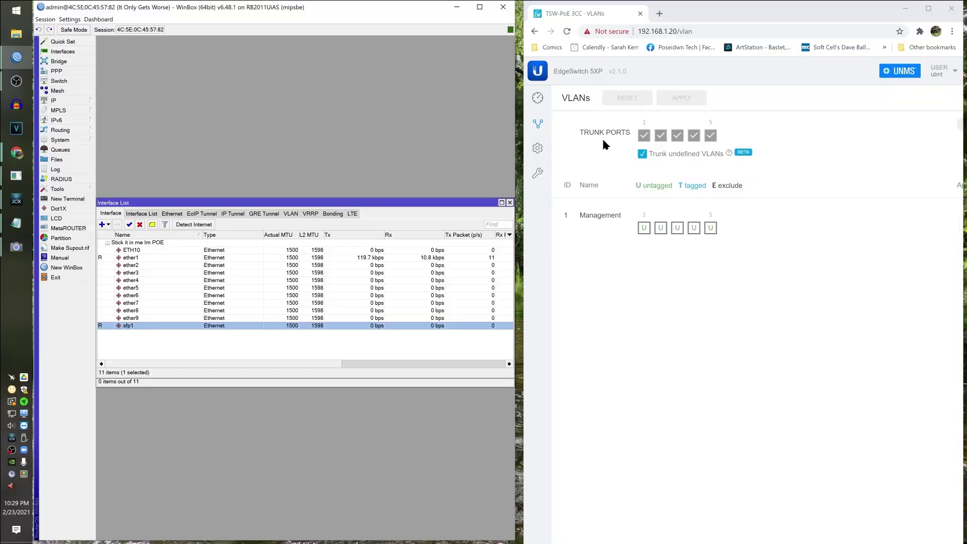
On the switch dashboard, rename port 5 to AP-W and port 4 to AP-S.
click(538, 98)
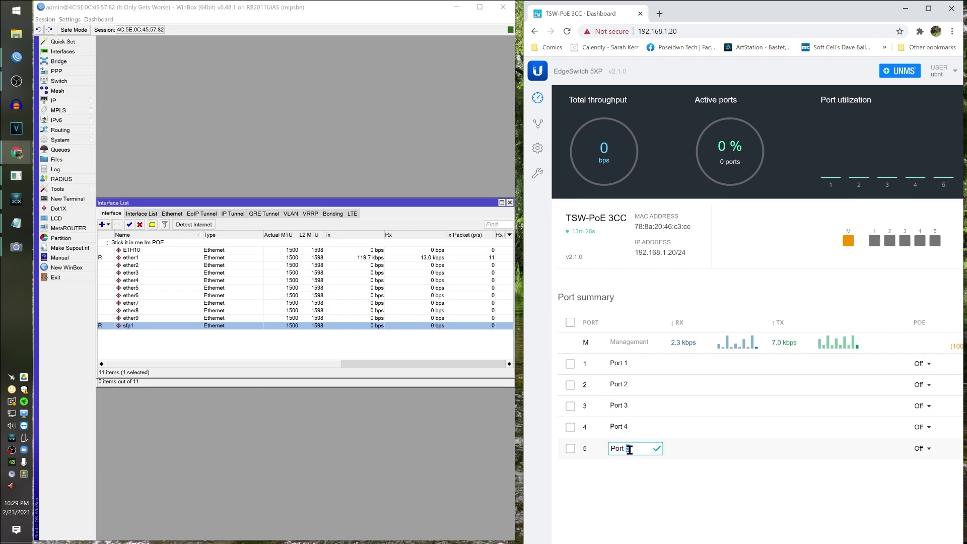
click(617, 448)
text(AP-W)
click(655, 448)
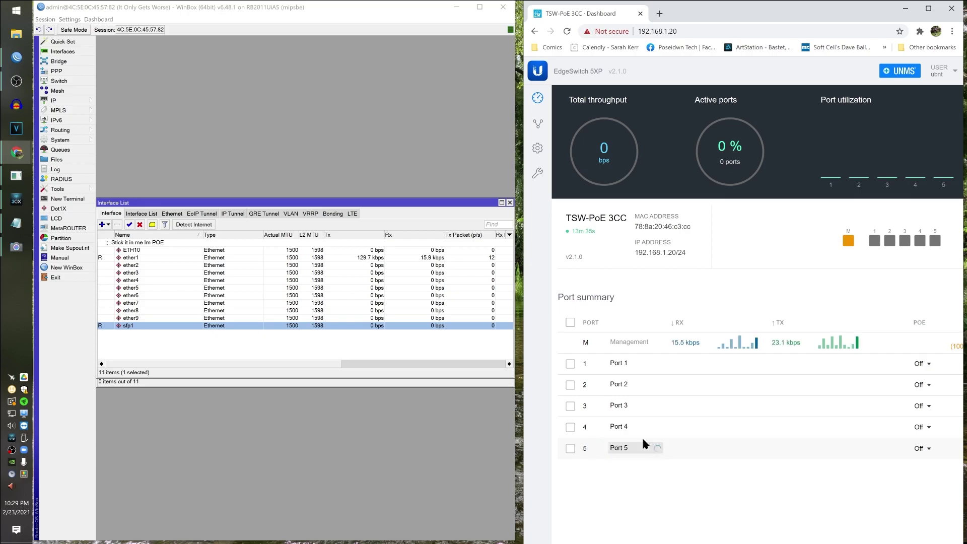
click(631, 427)
text(AP-S)
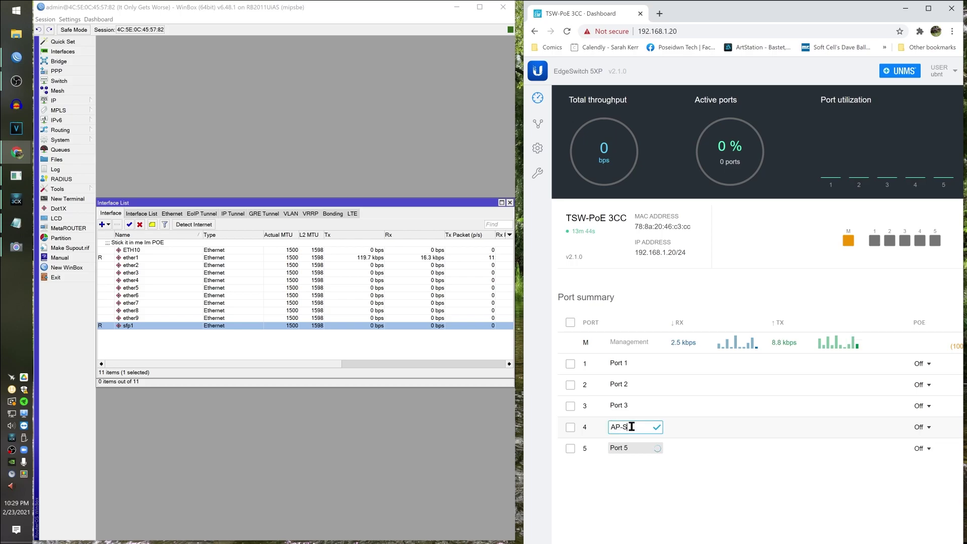
key(Return)
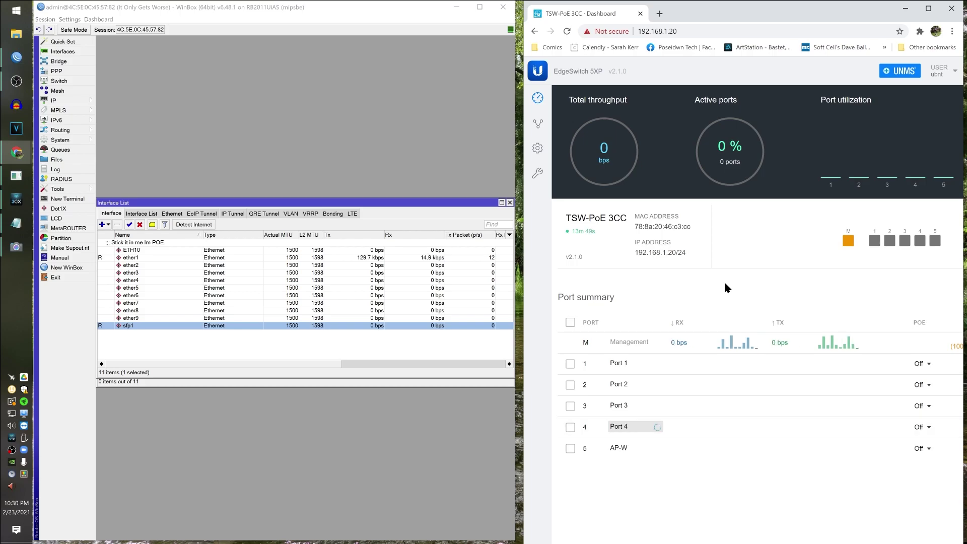
Rename switch port 3 to AP-E and port 2 to BH-TO-HELLLLLL.
click(632, 408)
text(AP-N)
click(657, 406)
click(628, 384)
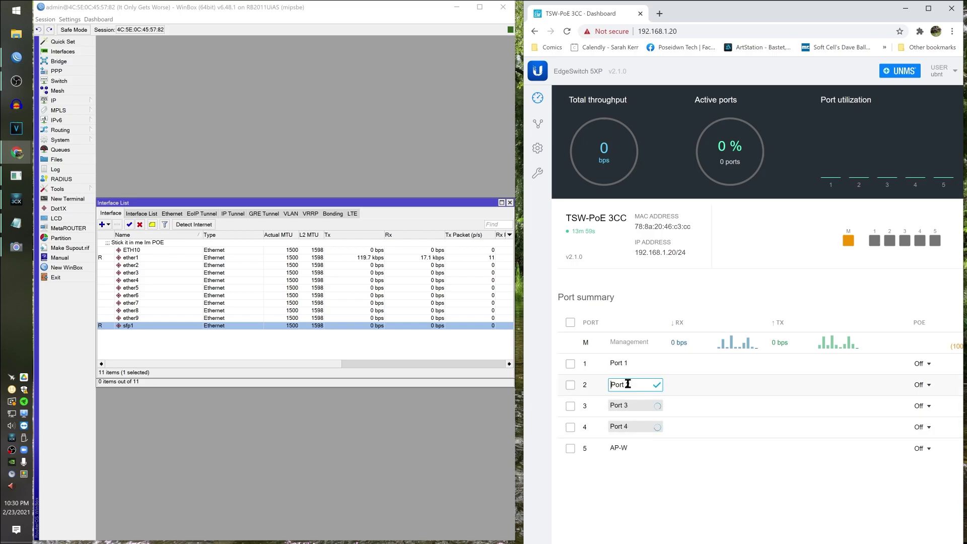
text(AP-N)
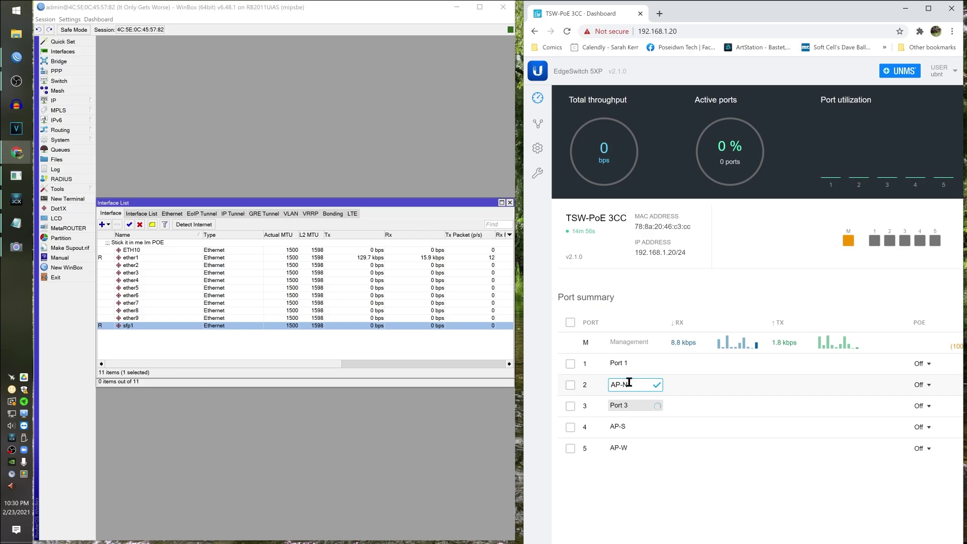
click(592, 385)
click(619, 386)
text(BH-TO-HELLLLLLL)
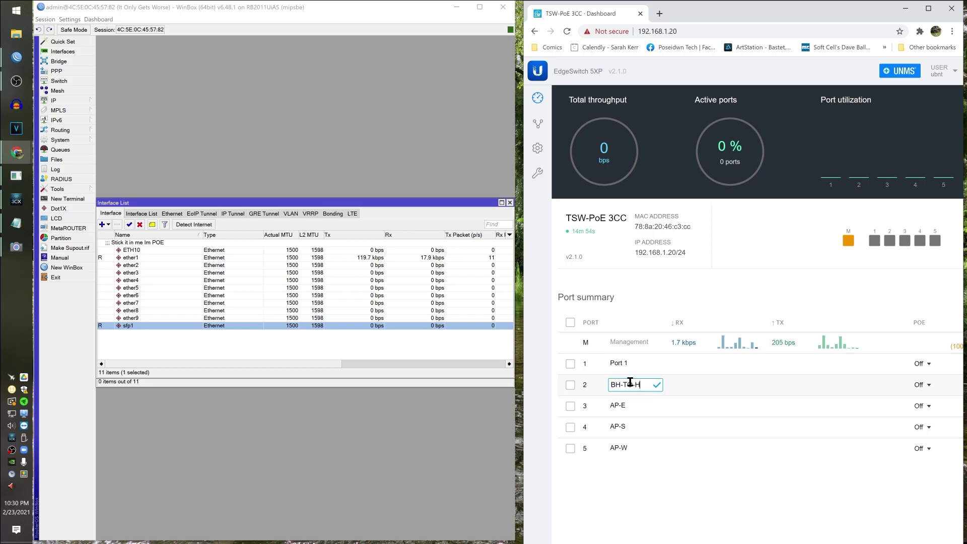
click(657, 385)
Widen the browser window and add a VLAN with ID 4000 in the switch's VLAN settings.
drag(525, 189, 218, 188)
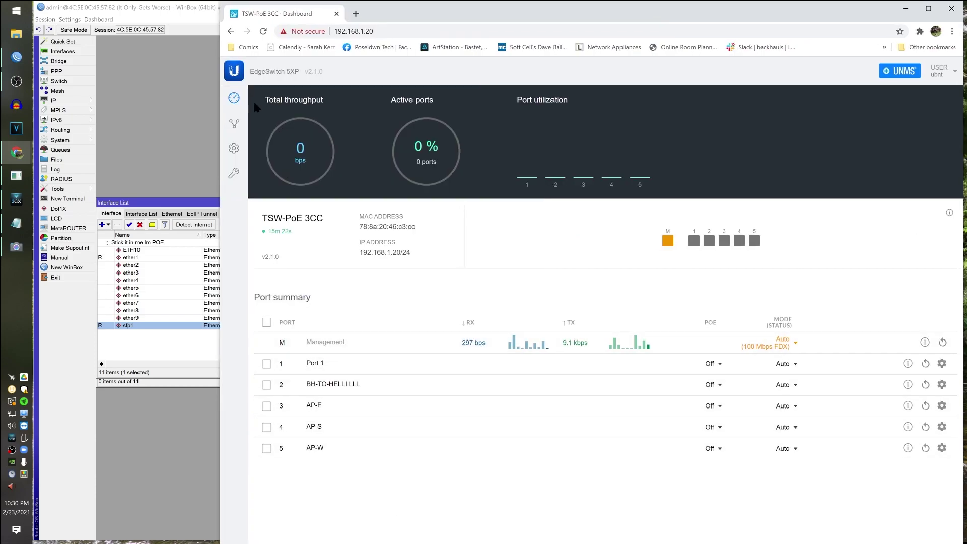
click(233, 123)
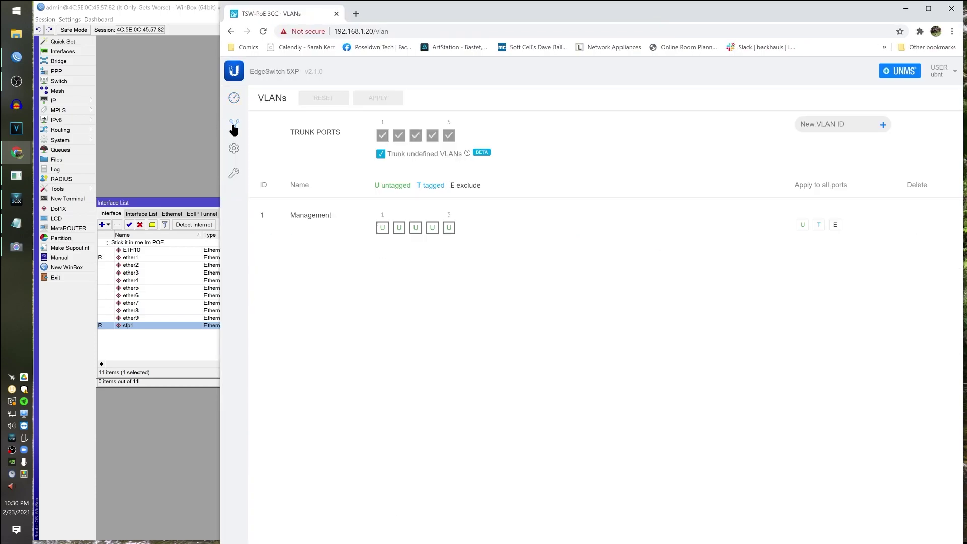
click(835, 126)
text(4000)
click(882, 126)
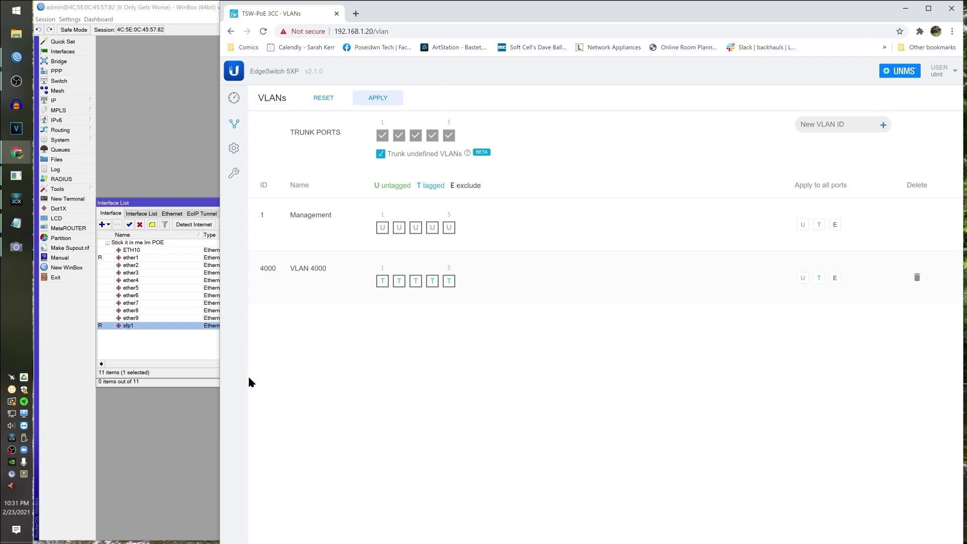
Exclude ports 3 to 5 from the Management VLAN, and on VLAN 4000 set ports 3 to 5 untagged and port 2 excluded.
drag(450, 14, 479, 12)
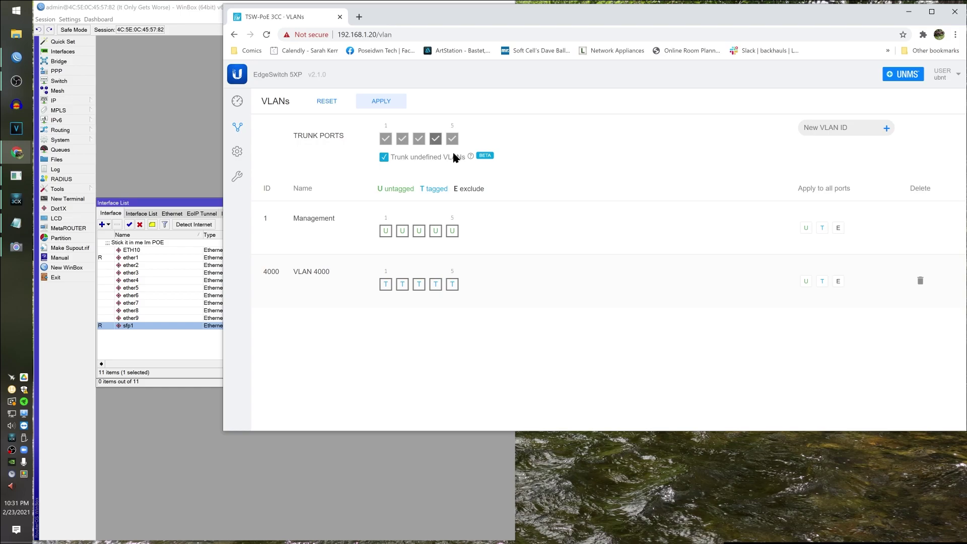
click(452, 232)
click(435, 231)
click(452, 285)
click(435, 285)
click(420, 285)
click(403, 285)
Apply the VLAN port changes and try to rename VLAN 4000 to CX-BRIDGE.
click(324, 272)
text(CX-BRIDGE)
click(371, 103)
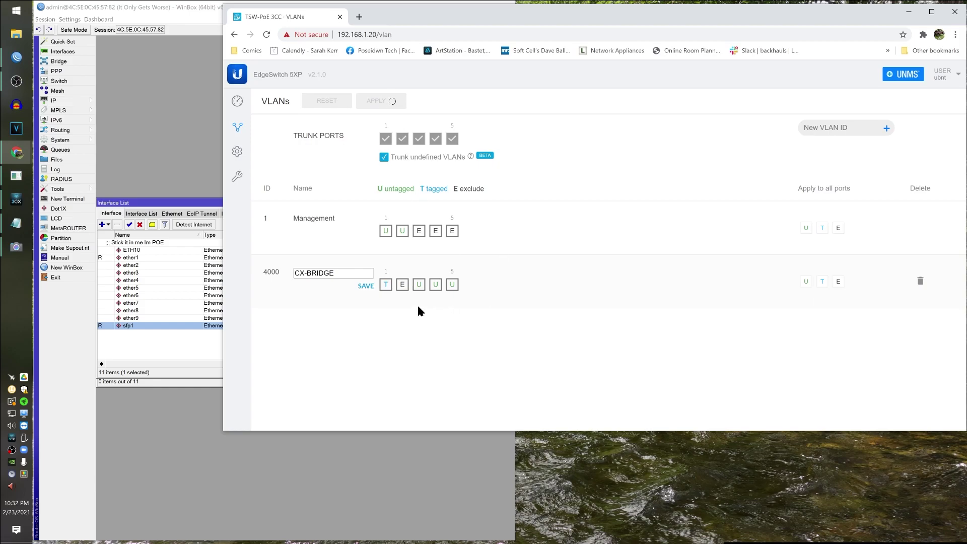
click(366, 285)
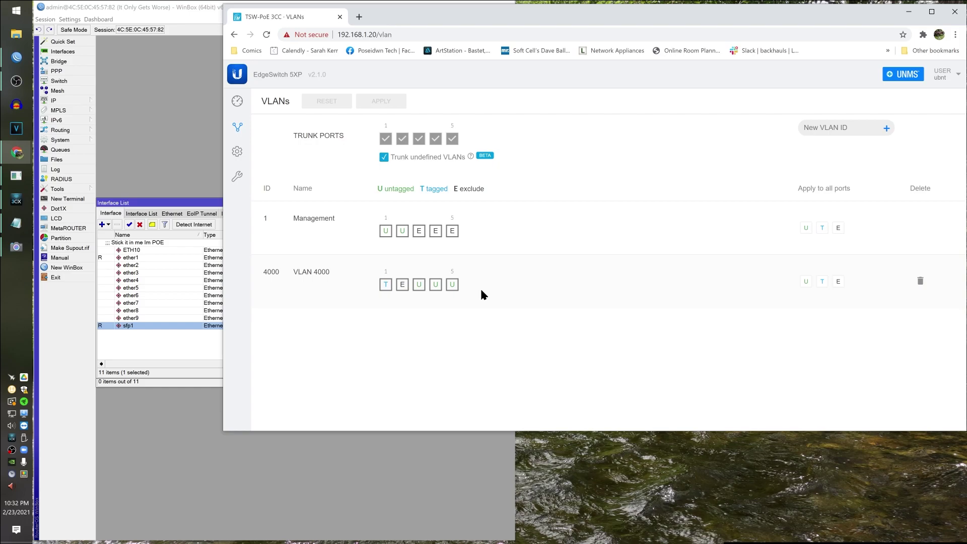
Switch to WinBox and create a VLAN interface named VL4000-CX on sfp1 with the matching VLAN ID.
click(196, 118)
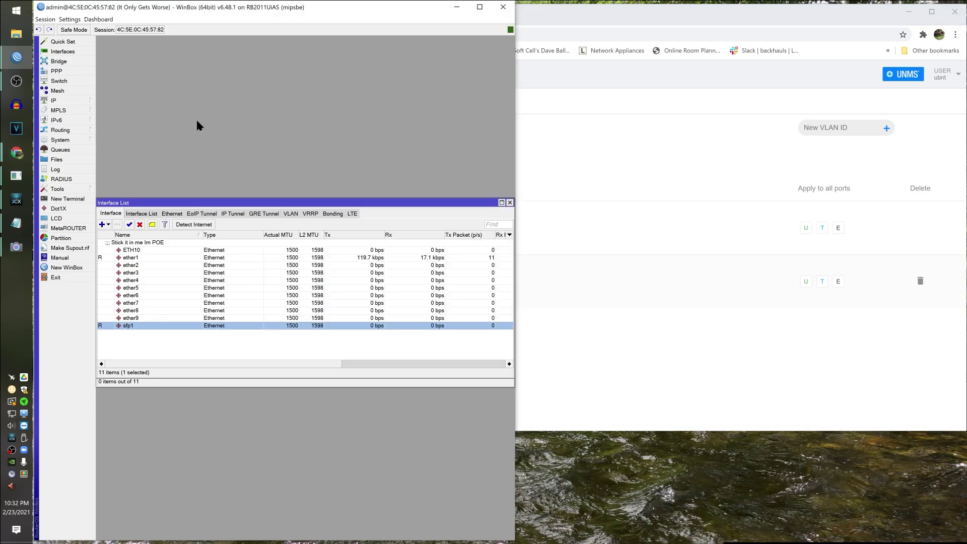
click(100, 225)
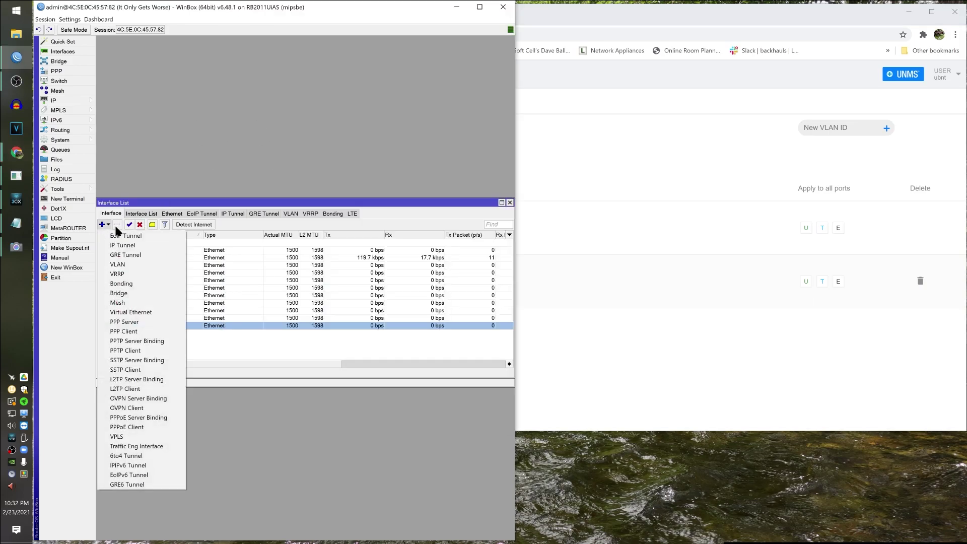
click(124, 262)
text(VL4000-CX)
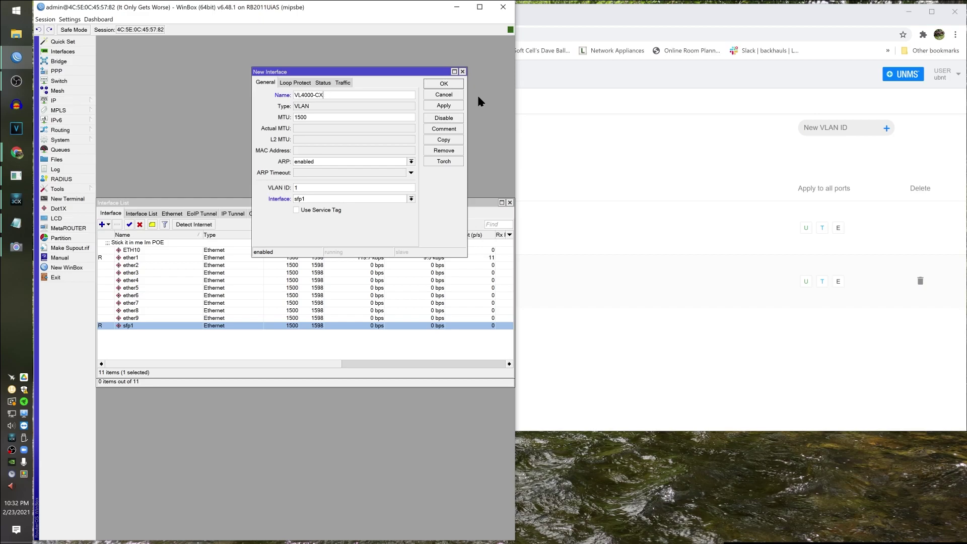
double_click(319, 188)
click(444, 83)
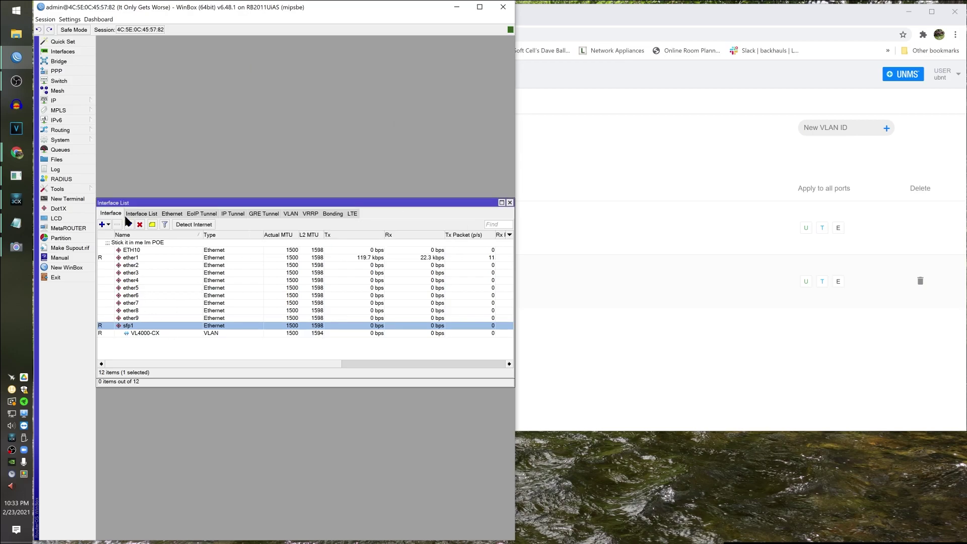
Rename the sfp1 interface to SFP1-SW0-P1.
double_click(127, 327)
text(S)
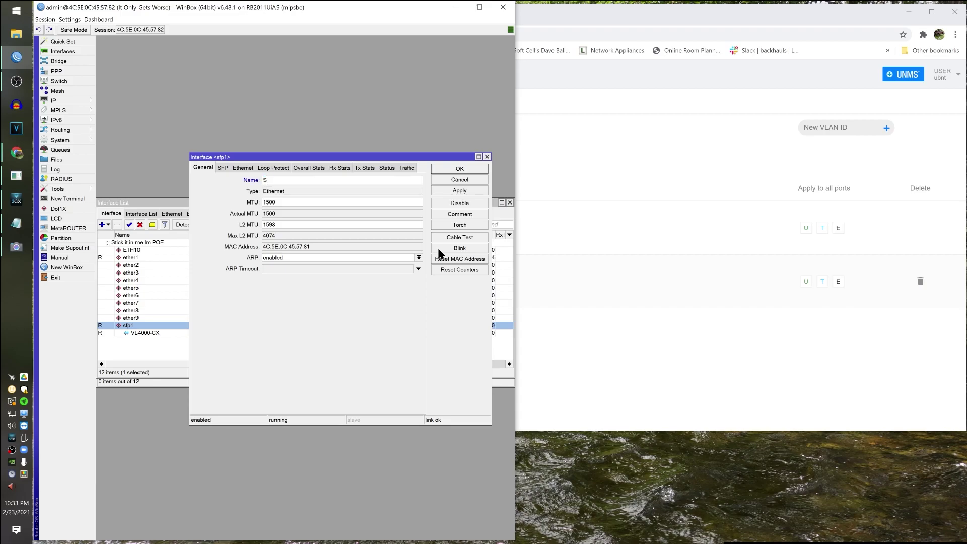
text(FP1-SW0-P1)
click(479, 191)
click(470, 168)
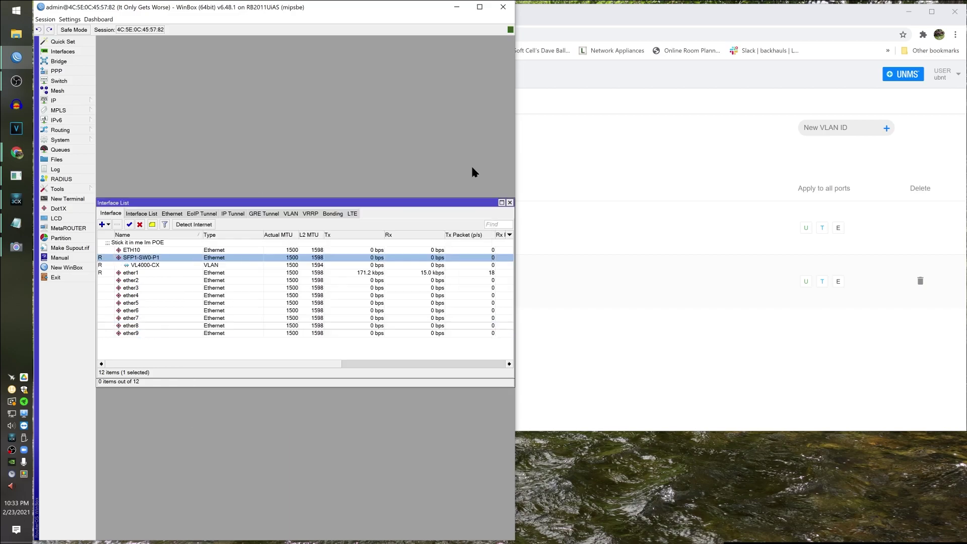
Create a VLAN interface named VL1001-MGMT on SFP1-SW0-P1 with the matching VLAN ID.
click(107, 225)
click(128, 265)
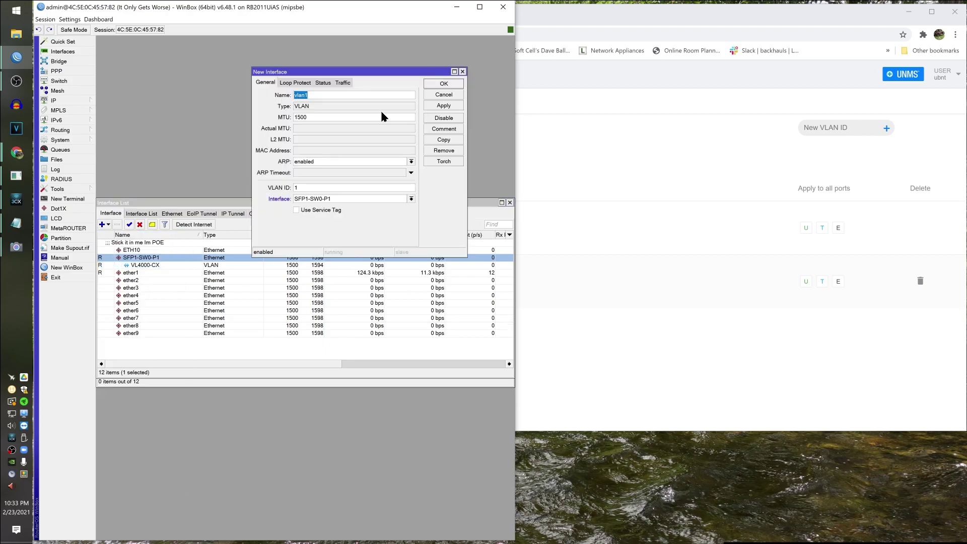
text(VL1001-MGMT)
click(334, 185)
text(1)
click(445, 83)
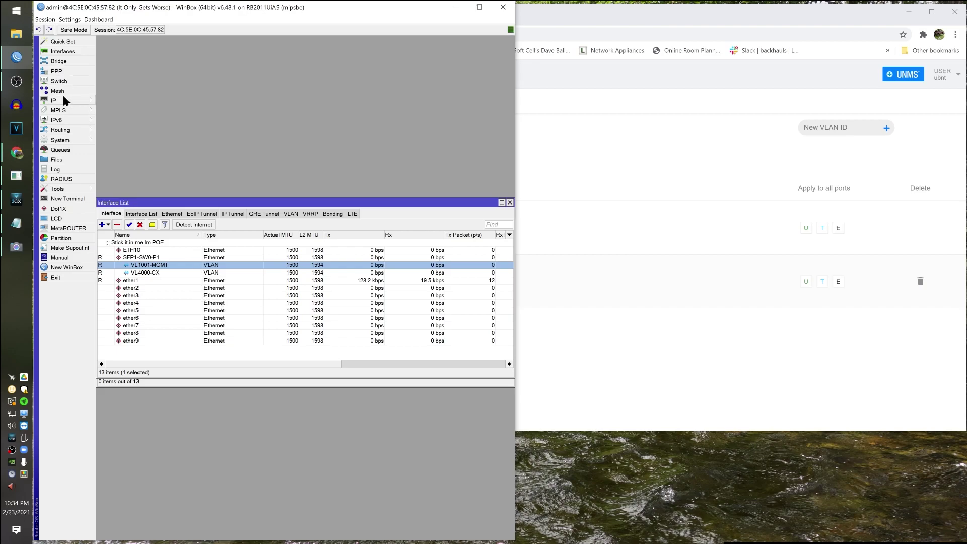
Create two bridges named Lastmile and Management.
click(69, 58)
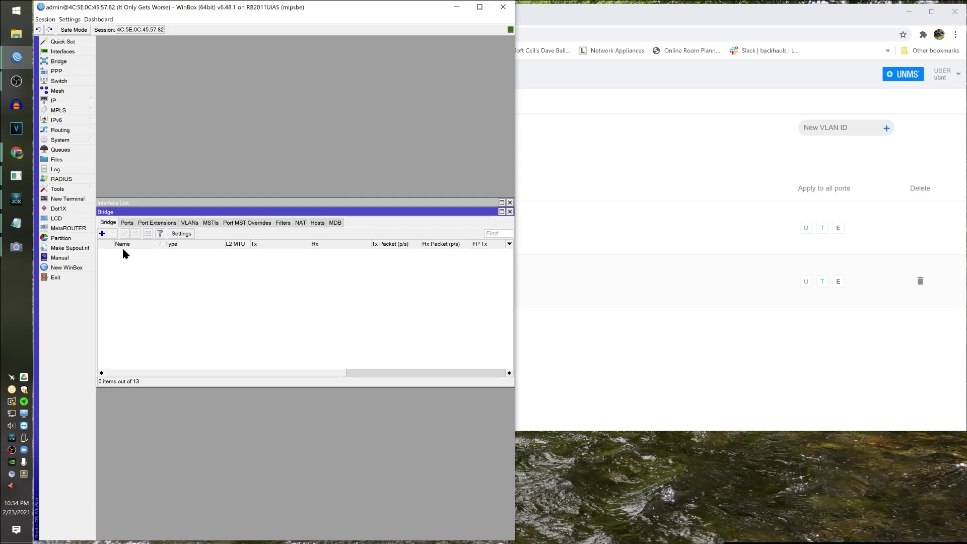
click(104, 231)
text(Lastmile)
key(Return)
click(102, 233)
text(Man)
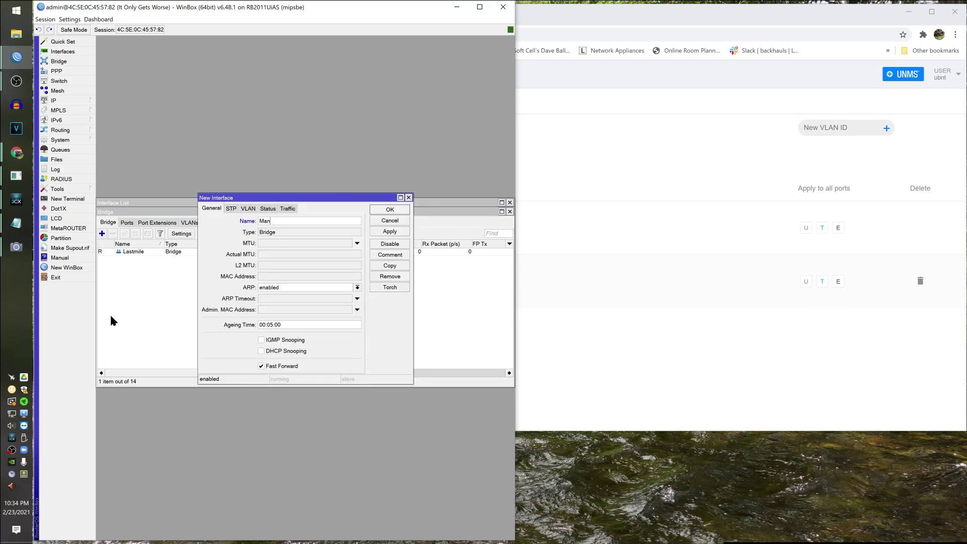
text(agement)
key(Return)
Move the Bridge window above the interface list and assign the VL4000-CX bridge port to the Lastmile bridge.
drag(470, 210, 467, 52)
click(147, 84)
click(143, 93)
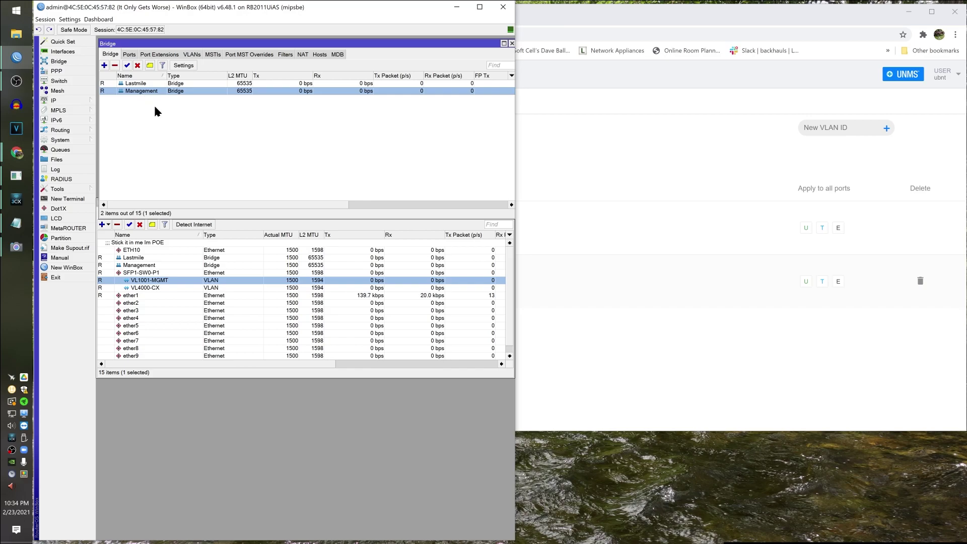
click(129, 54)
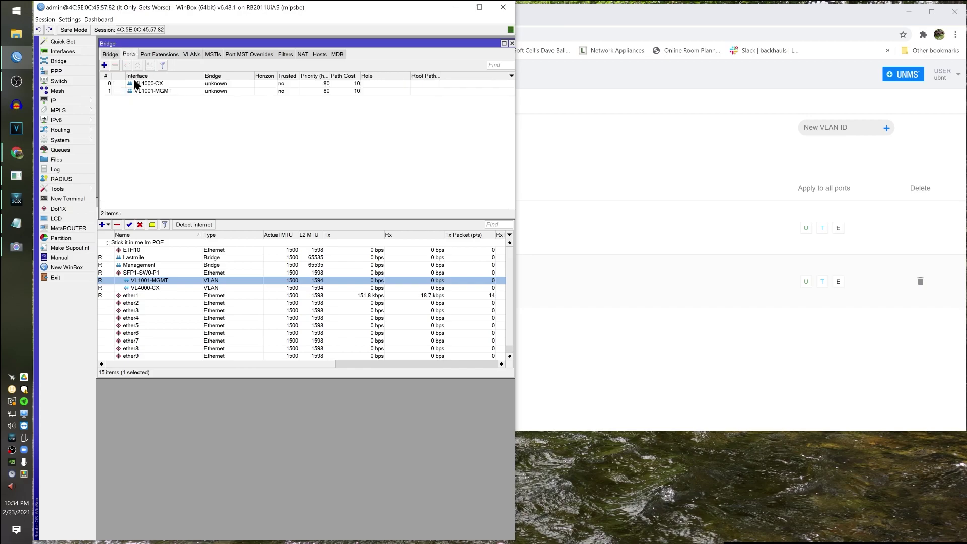
double_click(172, 83)
click(355, 236)
click(331, 245)
click(386, 214)
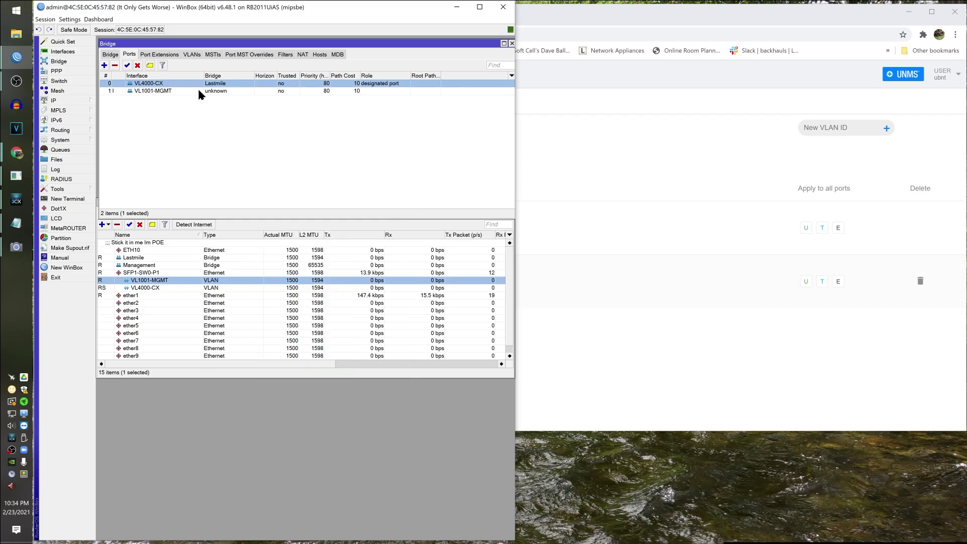
Assign the VL1001-MGMT bridge port to the Management bridge.
double_click(198, 91)
click(328, 235)
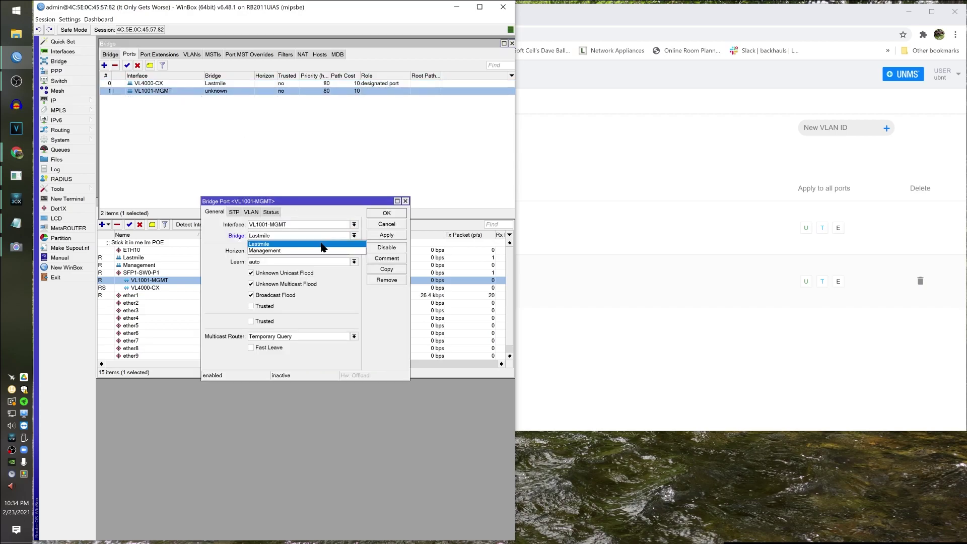
click(316, 253)
click(386, 213)
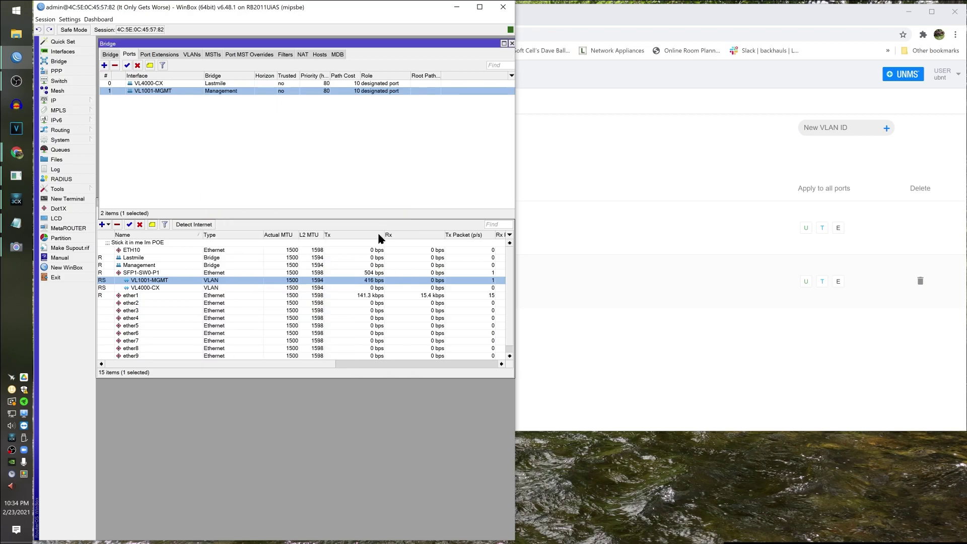
Add the IP address 100.64.0.1/24 to the Lastmile bridge and check the new entry.
click(75, 101)
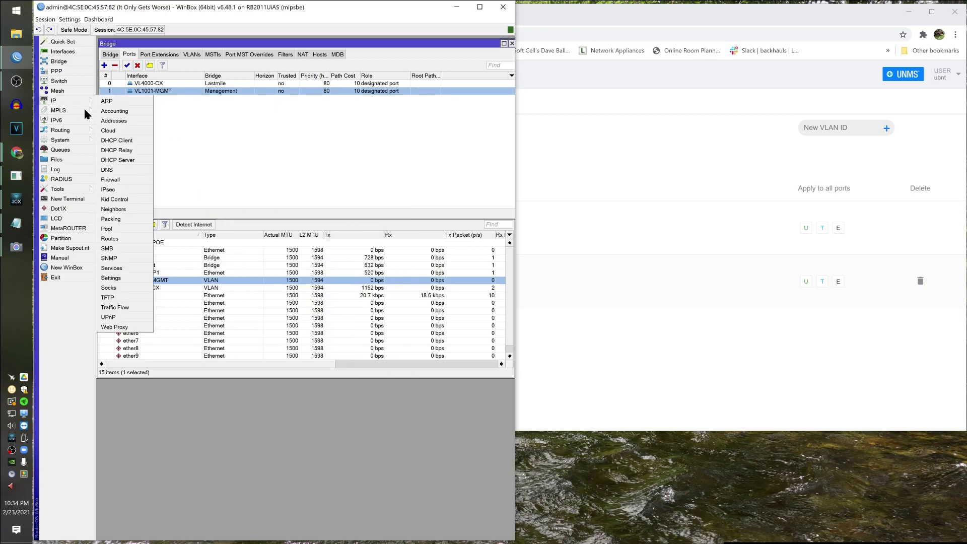
click(124, 120)
click(267, 51)
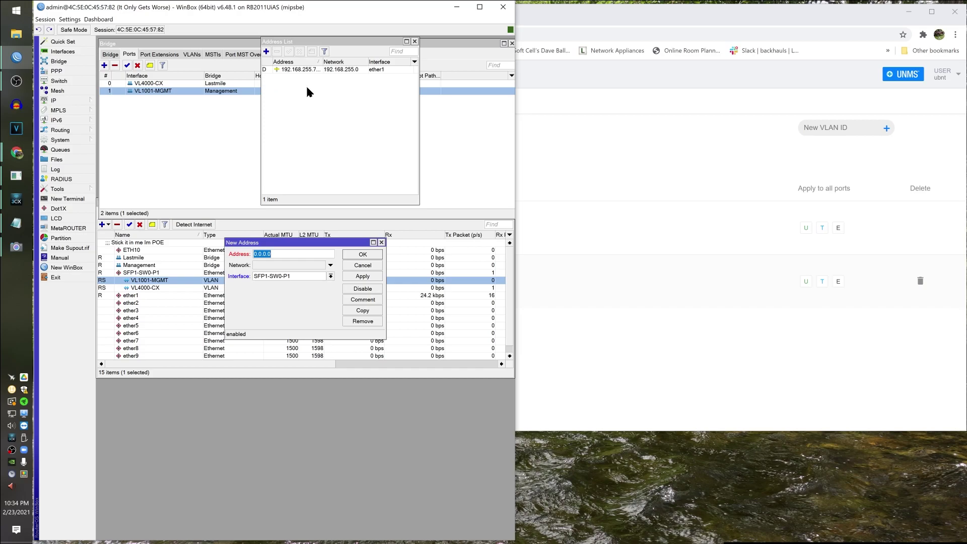
text(100.64.0.1/24)
click(309, 279)
click(308, 289)
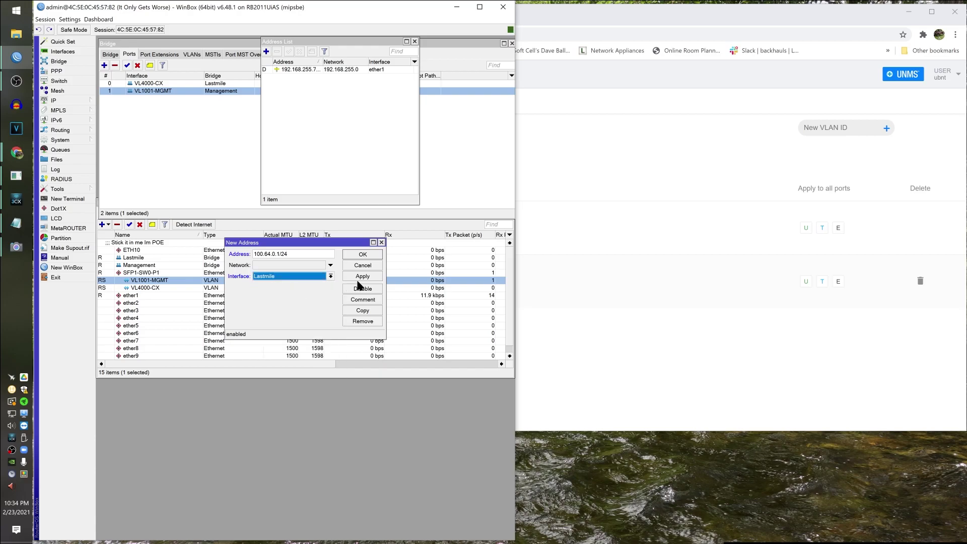
click(363, 276)
click(361, 255)
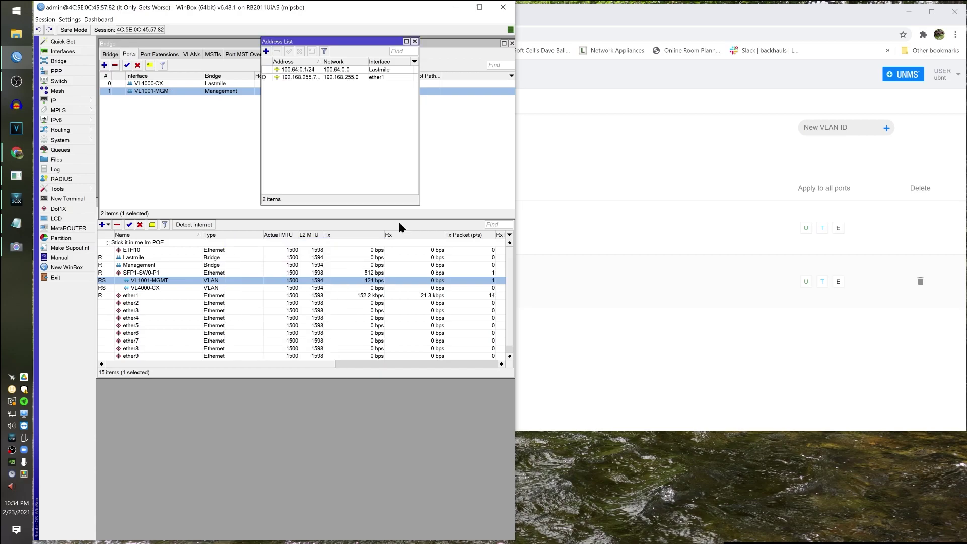
double_click(377, 70)
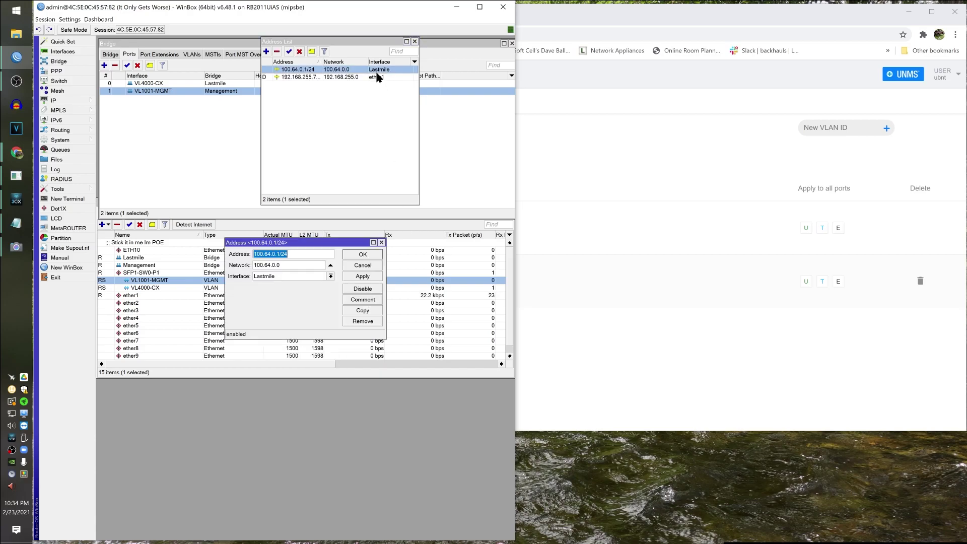
click(370, 253)
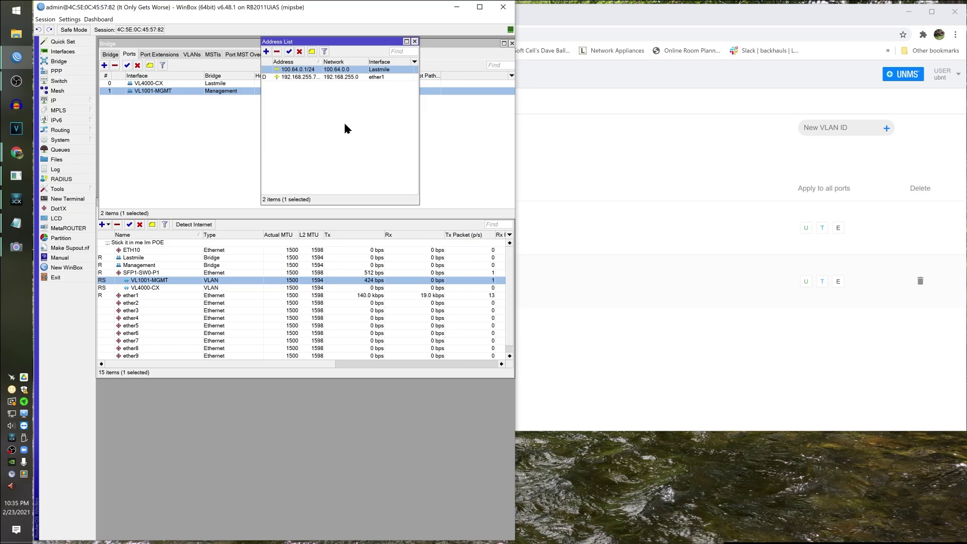
key(XF86AudioMute)
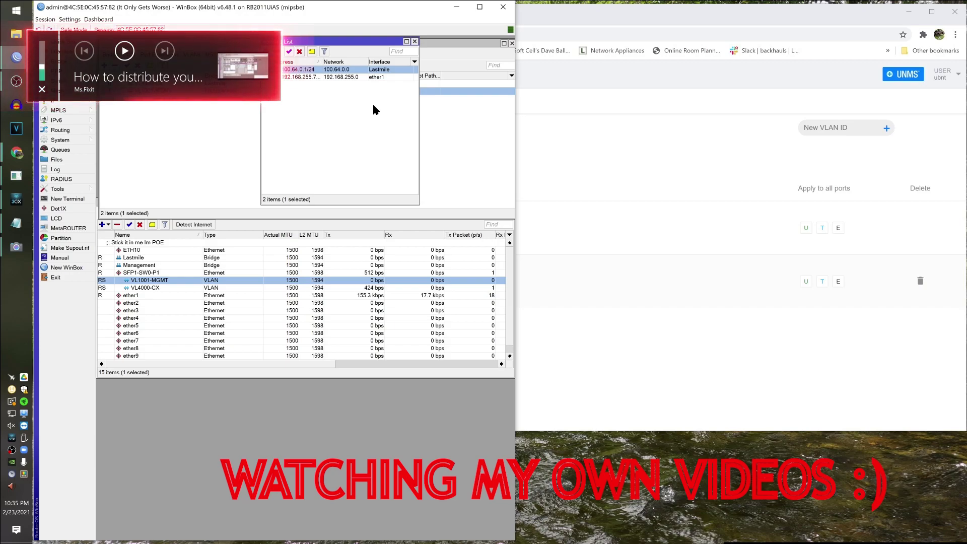
click(366, 131)
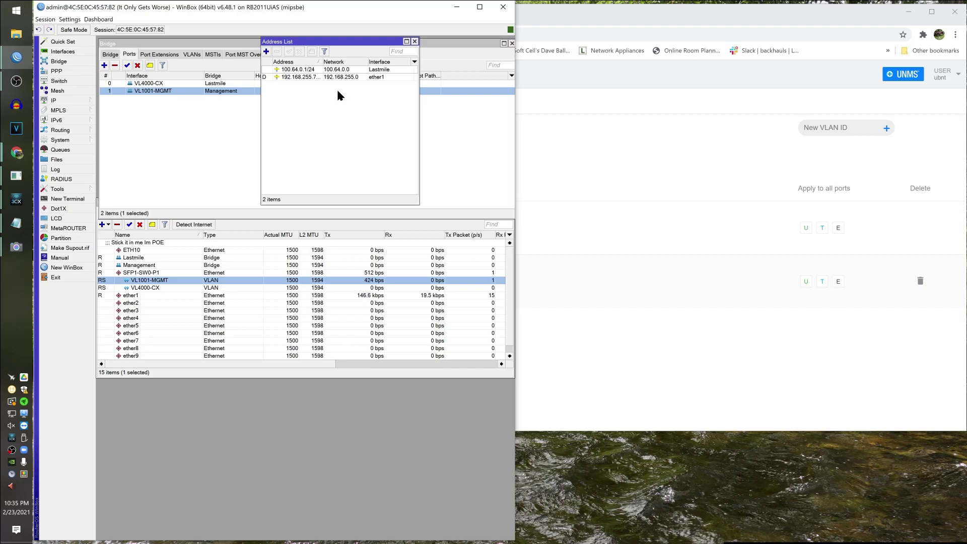
Add the IP address 10.64.0.1/24 to the Management bridge.
click(267, 51)
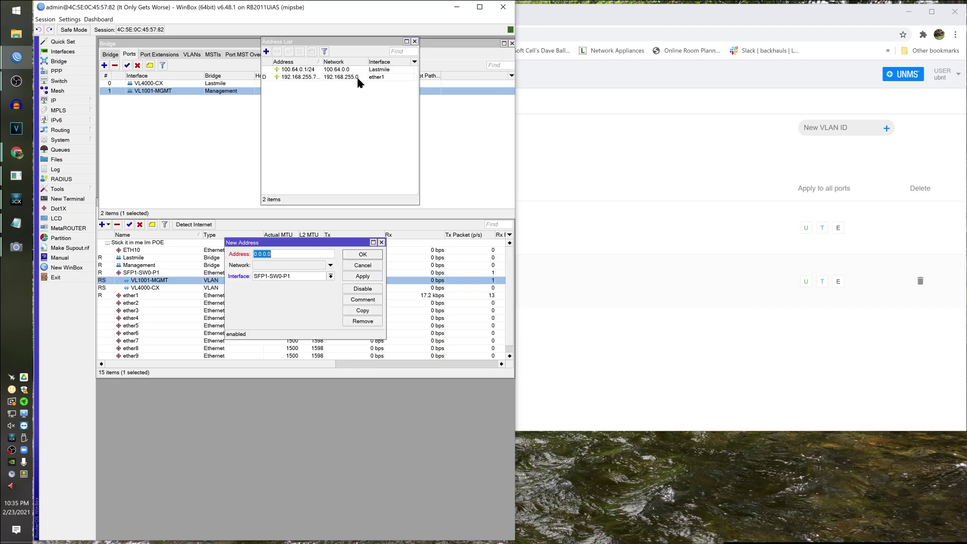
text(10.64.0.1/24)
click(275, 277)
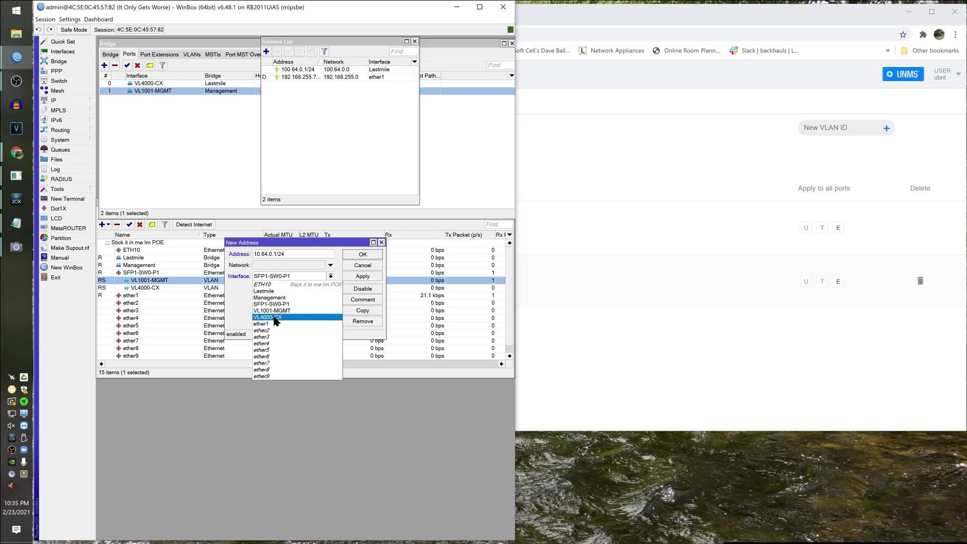
click(287, 298)
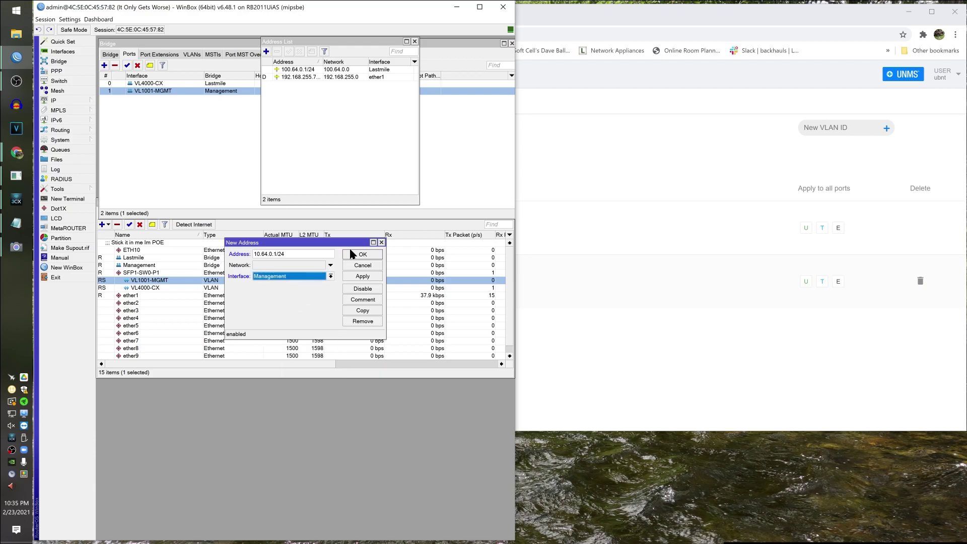
click(371, 254)
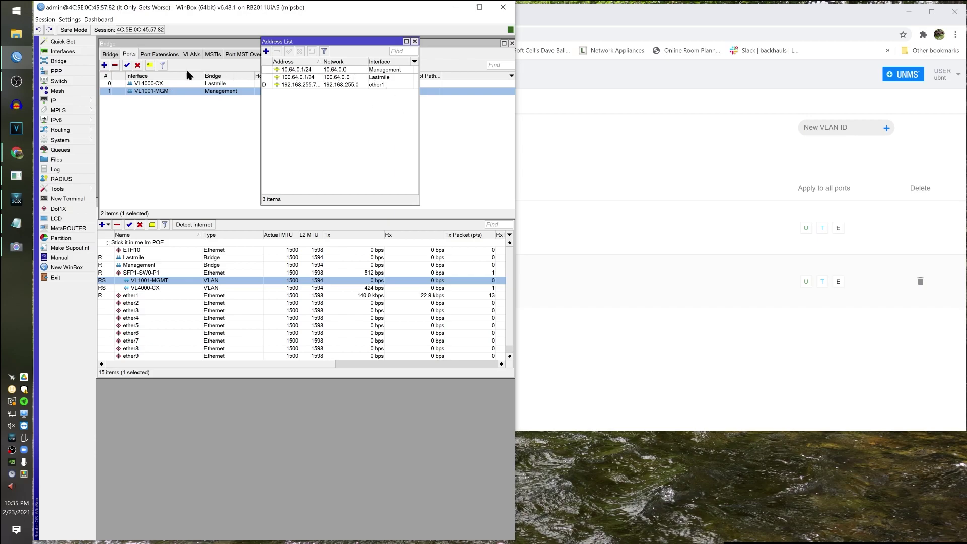
Examine the bridge port assignments and VLAN interfaces in WinBox, comparing them with the EdgeSwitch VLAN table in the browser.
click(124, 90)
click(166, 86)
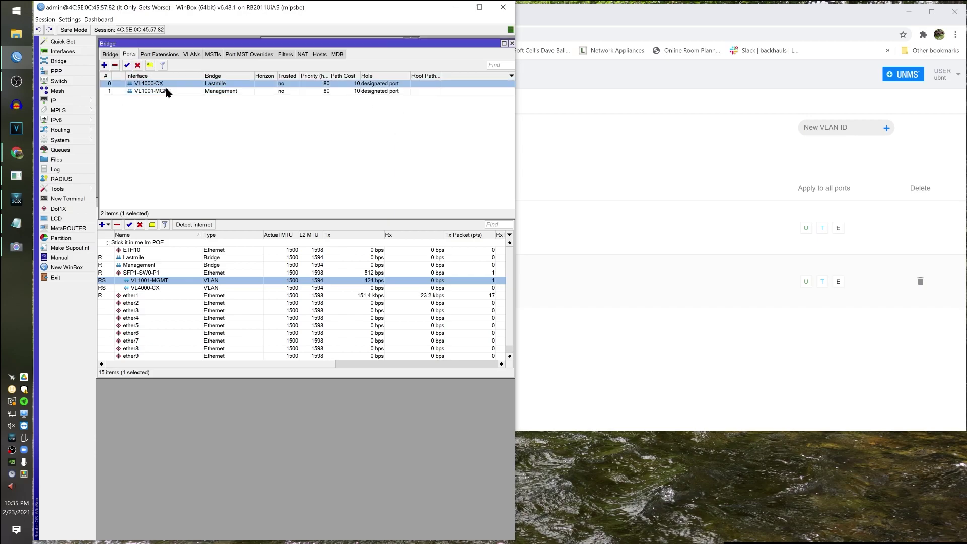
click(179, 90)
click(259, 84)
click(110, 54)
click(655, 78)
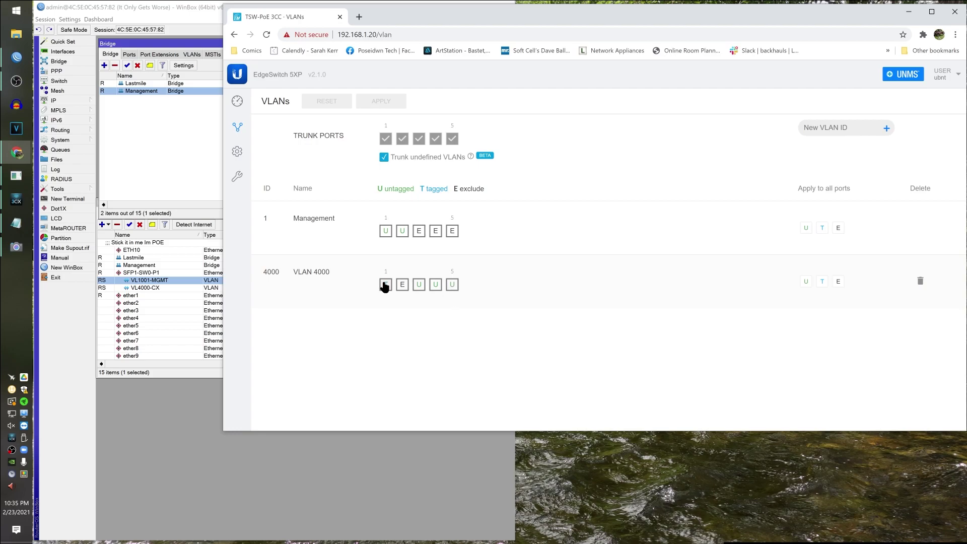
click(136, 444)
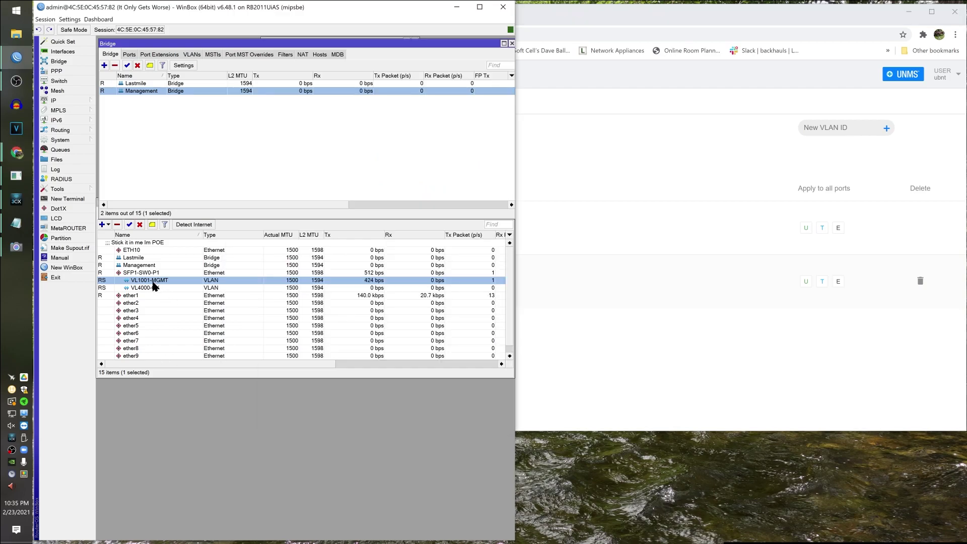
click(166, 288)
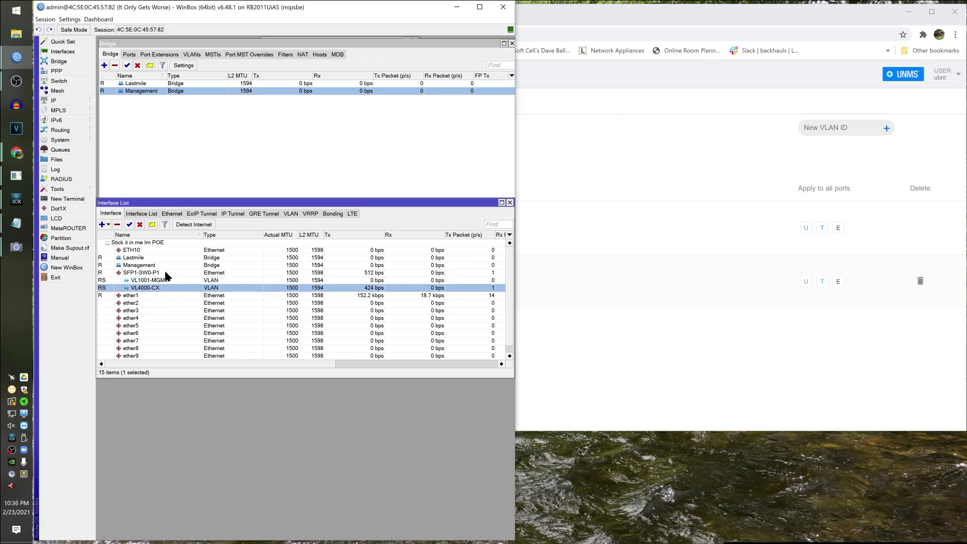
click(218, 121)
click(129, 54)
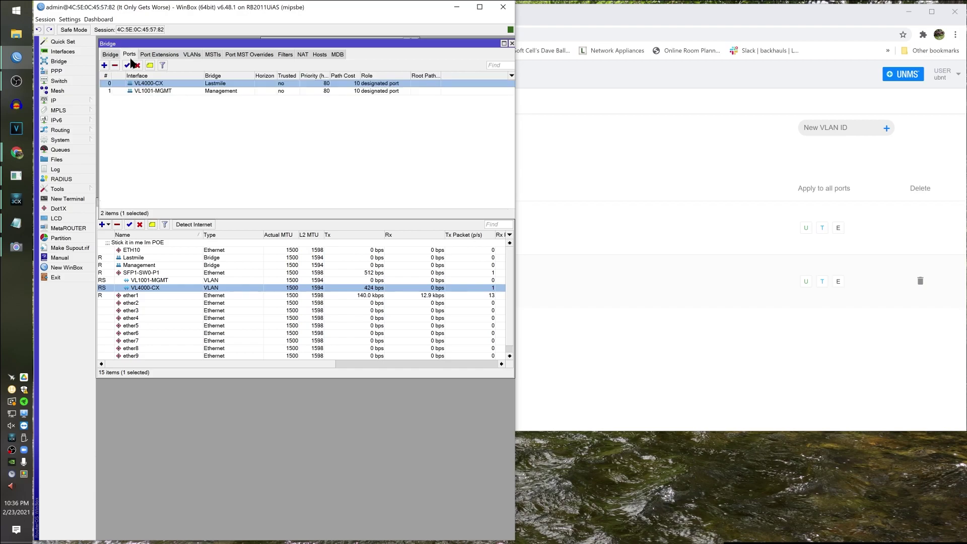
click(171, 91)
click(185, 84)
Switch to the EdgeSwitch page in Chrome and add VLAN 1001 with the name mgmt.
click(845, 230)
click(836, 131)
text(1001)
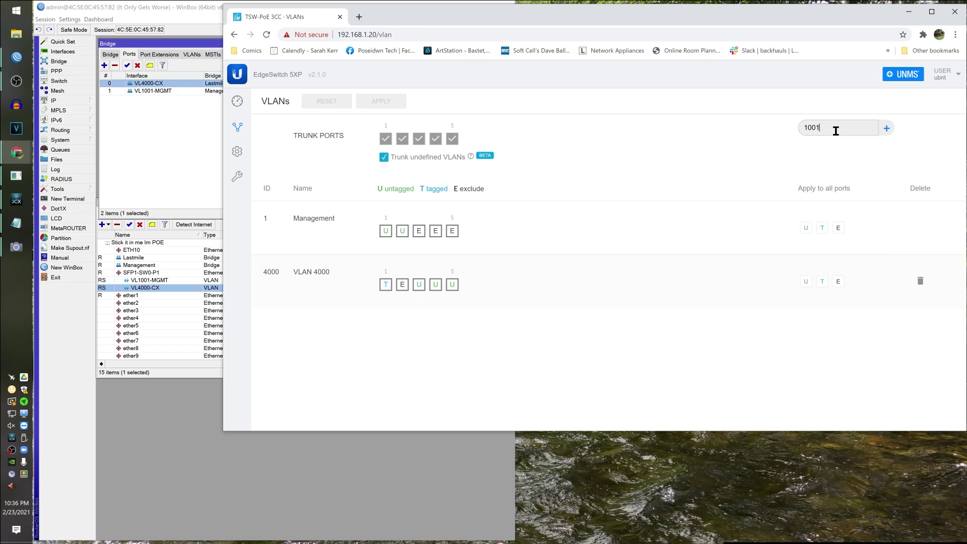
key(Return)
click(316, 276)
text(mgmt)
key(Return)
Rename VLAN 4000 to LM-CX in the EdgeSwitch VLAN table.
click(321, 327)
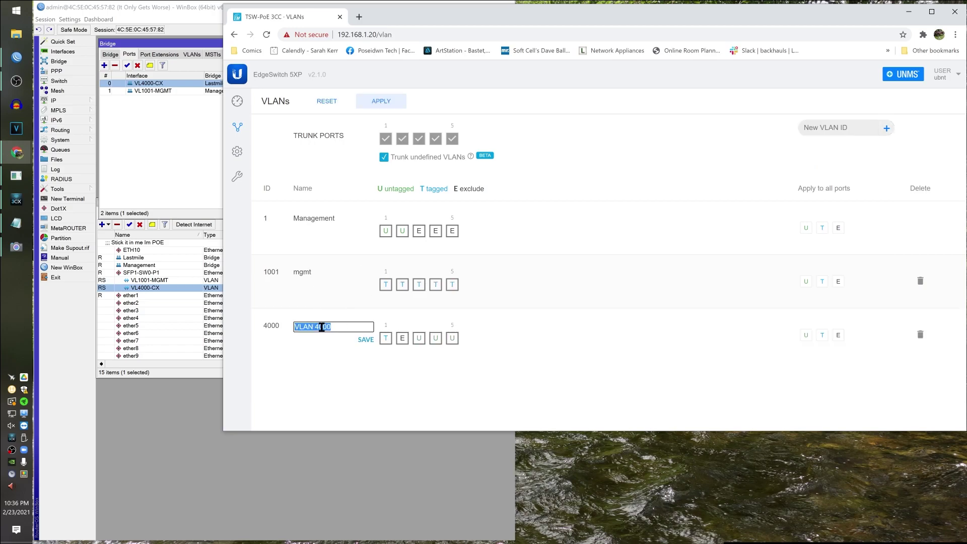
text(CX-)
key(BackSpace)
key(BackSpace)
key(BackSpace)
text(LM-CX)
click(367, 341)
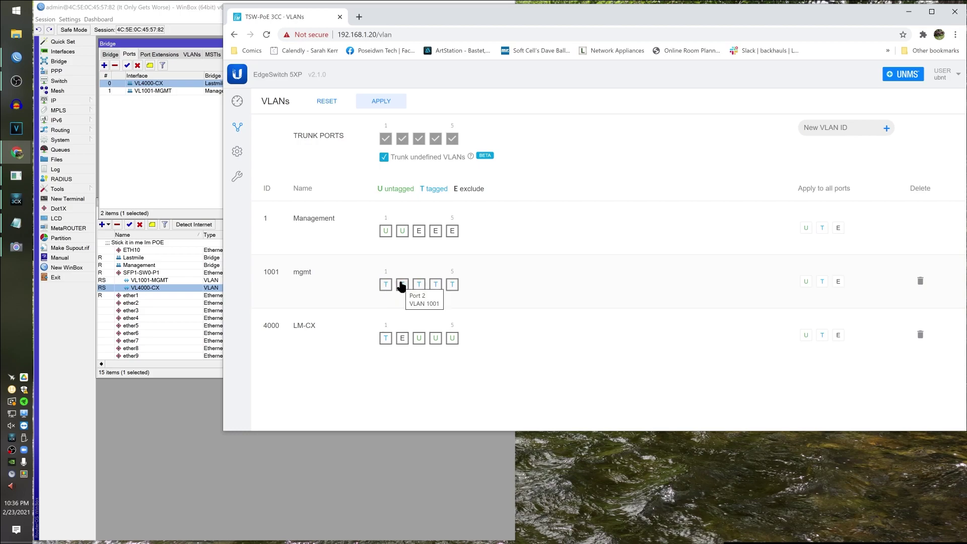
Exclude port 2 from VLAN 1 and from VLAN 1001.
click(402, 232)
click(402, 231)
click(402, 285)
click(403, 286)
Add VLAN 102 with port 1 tagged, port 2 untagged, and ports 3 to 5 excluded.
click(860, 126)
text(102)
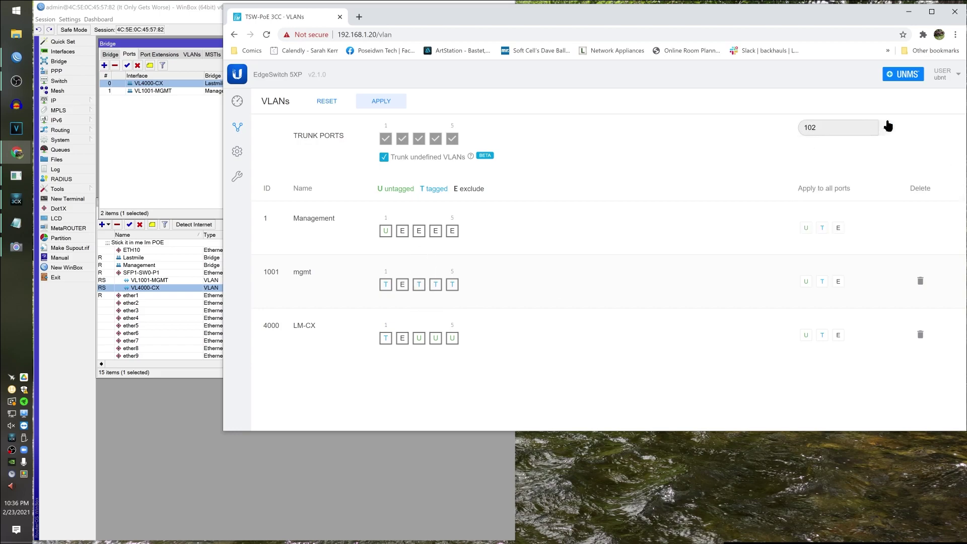
click(887, 127)
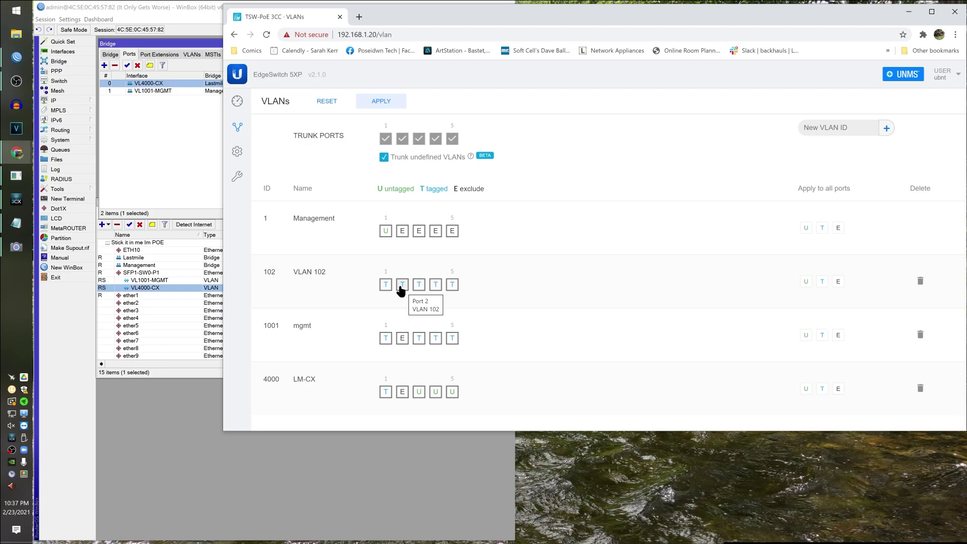
click(452, 286)
click(437, 288)
click(418, 288)
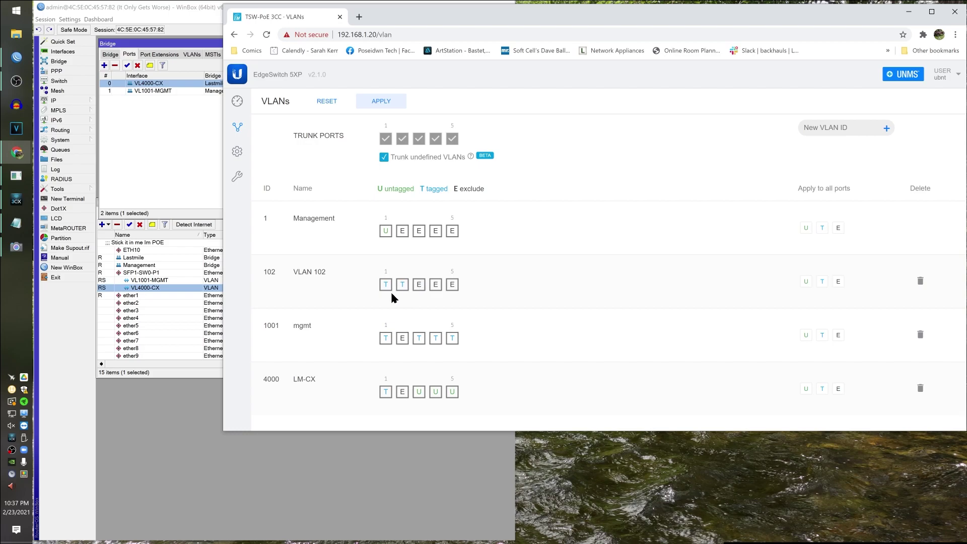
click(409, 285)
click(403, 286)
click(388, 287)
click(386, 285)
Rename VLAN 102 to PTP Link and apply the VLAN settings to the switch.
click(323, 273)
triple_click(325, 272)
text(PTP )
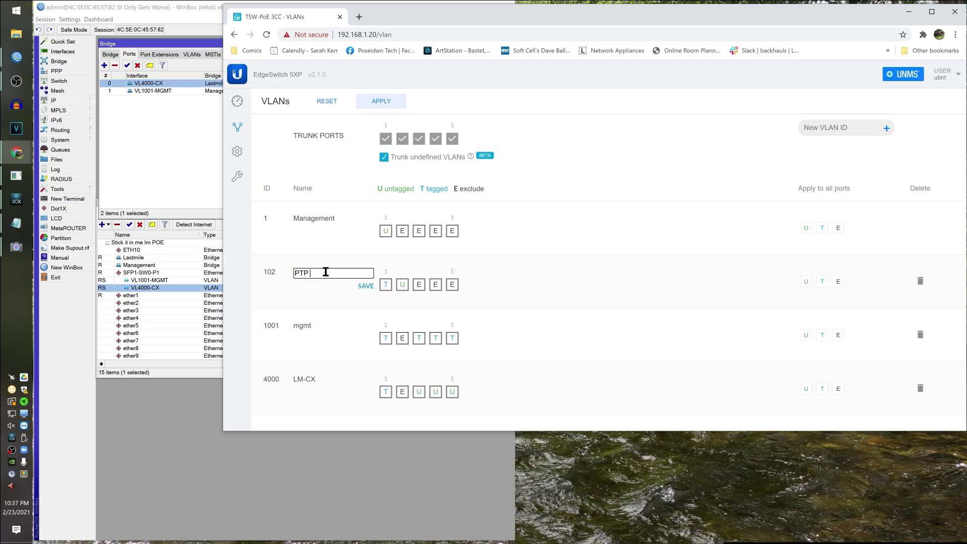
text(Link)
click(365, 286)
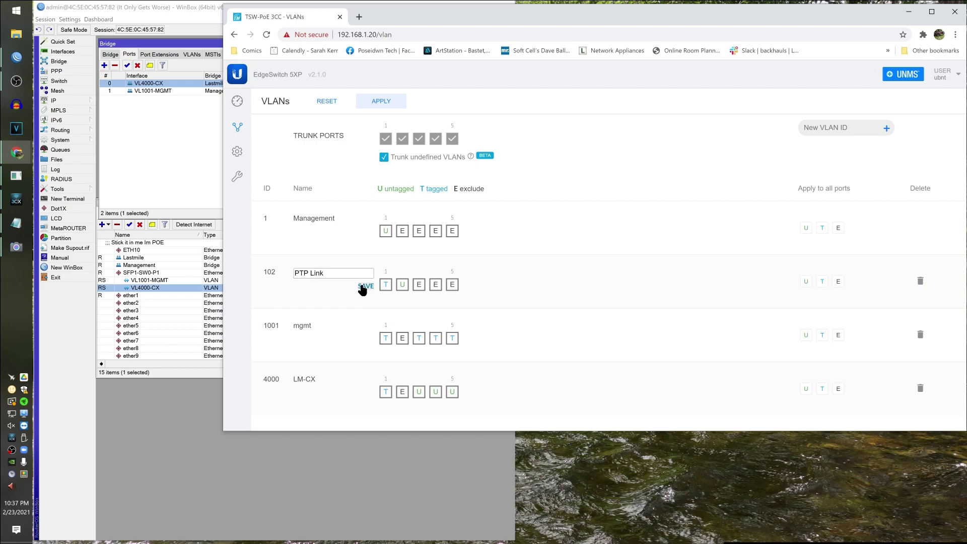
click(360, 96)
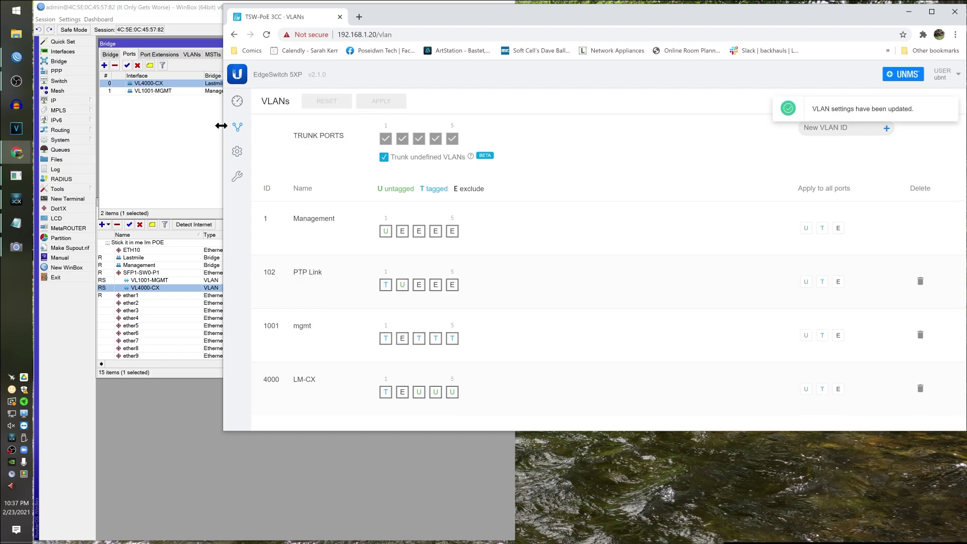
Reset the link of port 3 (AP-E) from the switch dashboard and view that port's advanced settings.
click(237, 101)
scroll(847, 323, down, 1)
scroll(847, 323, down, 1)
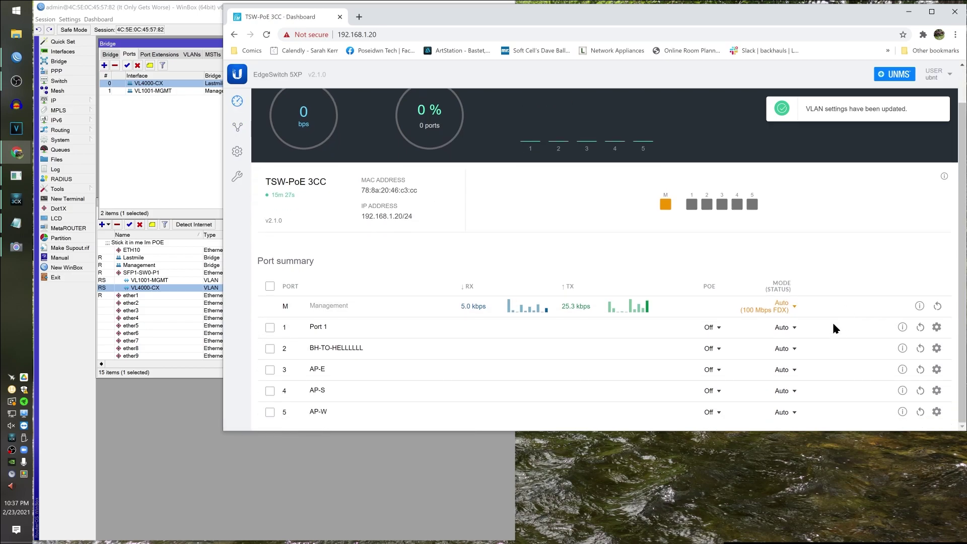
click(921, 370)
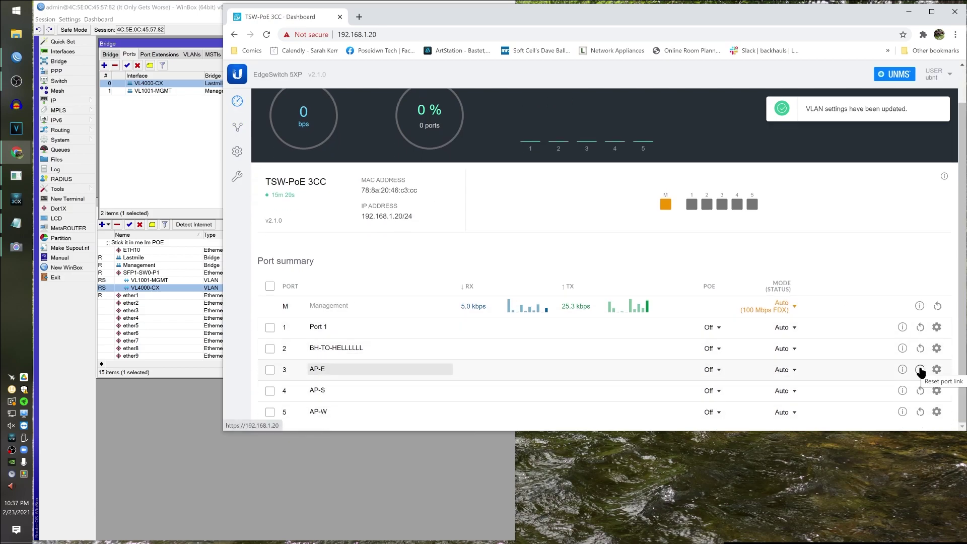
click(937, 369)
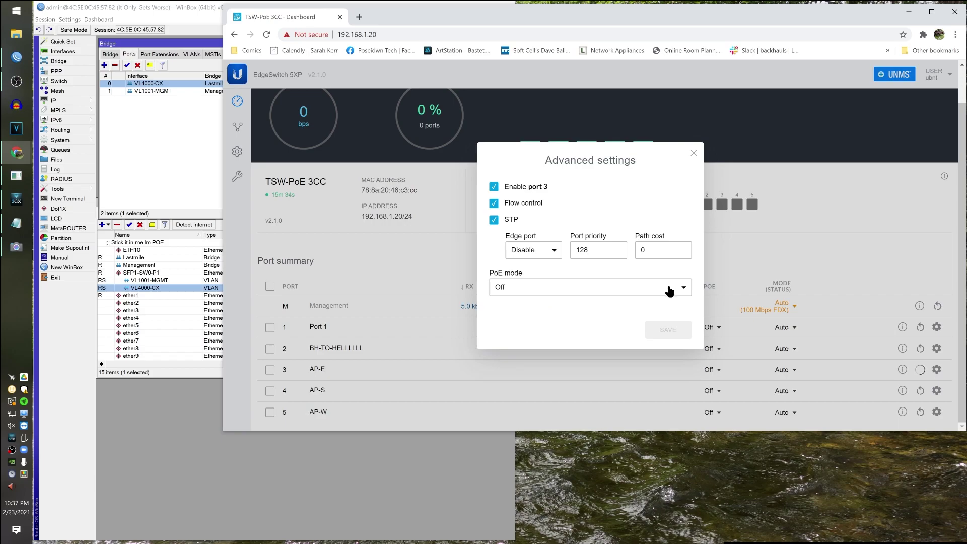
click(694, 153)
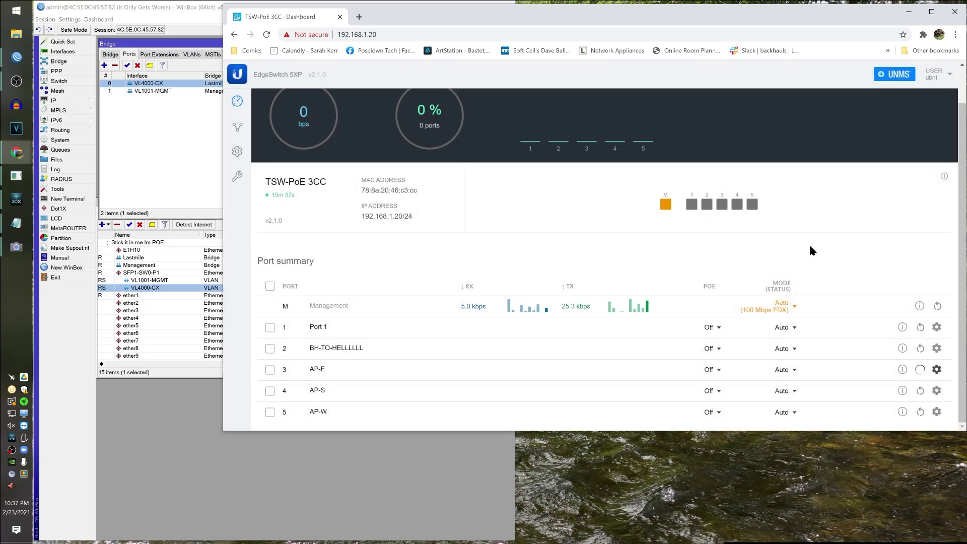
Try turning off STP in the advanced settings of port 5 (AP-W) and discard the change.
click(938, 412)
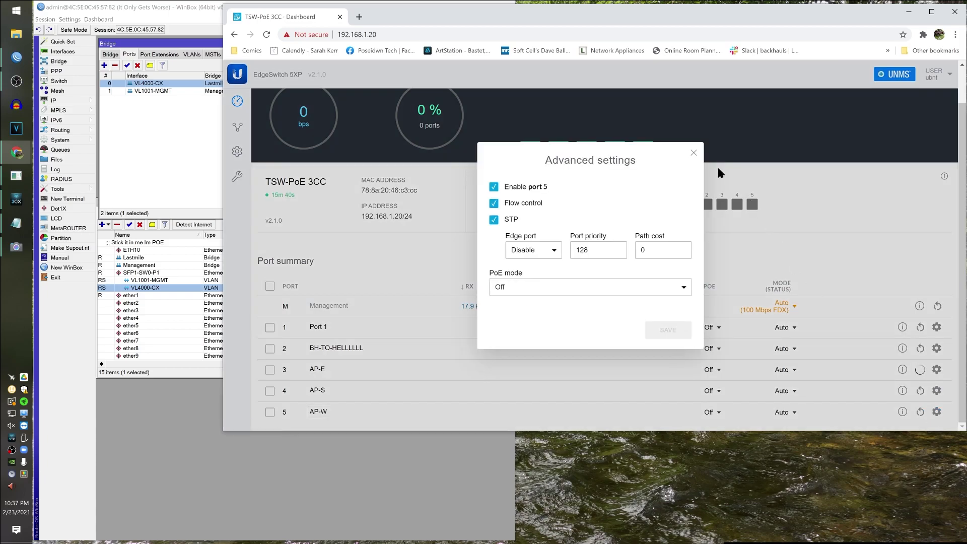
click(693, 153)
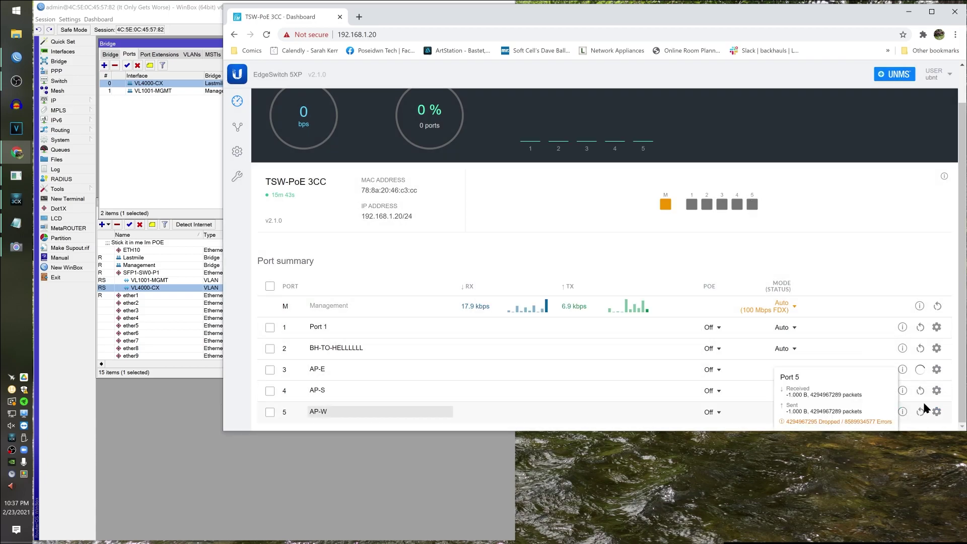
click(937, 412)
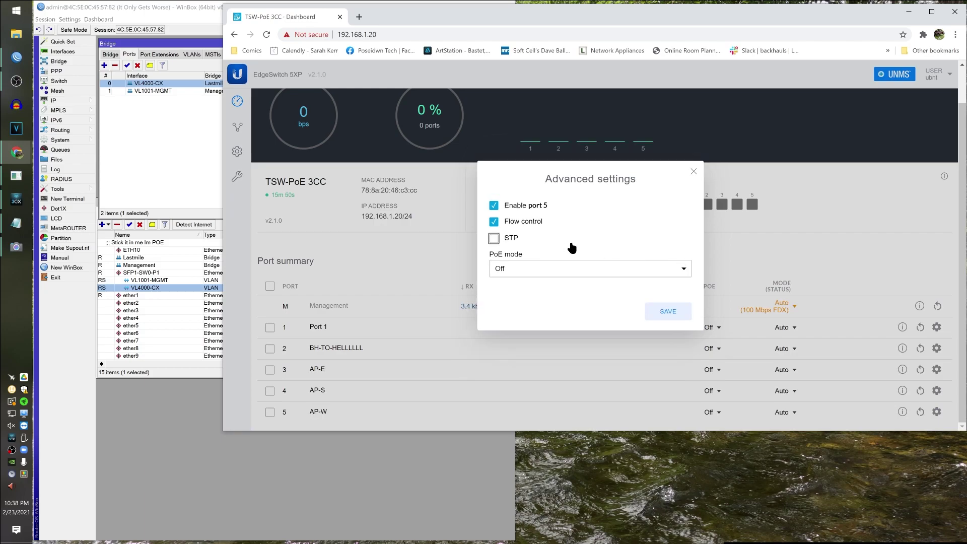
click(693, 172)
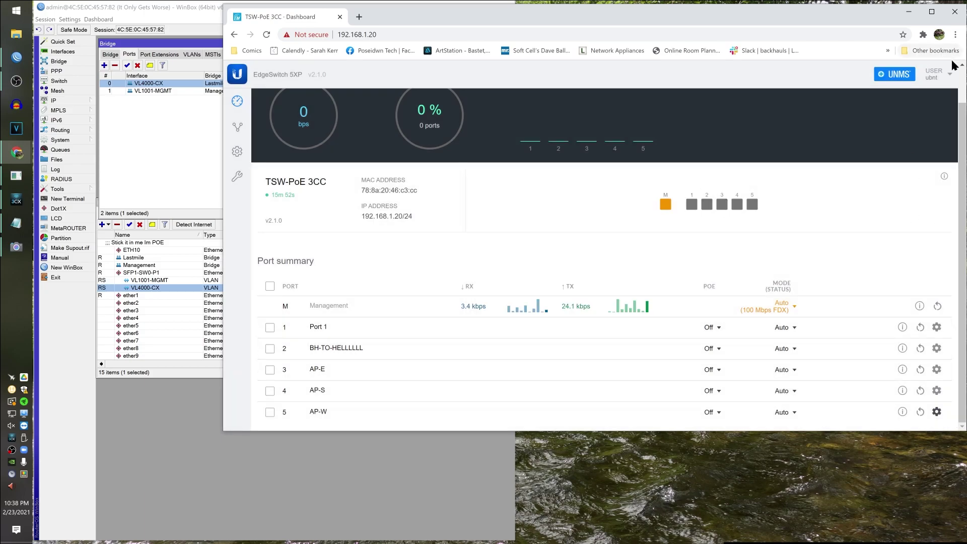
Look at the switch's VLANs page, then log out and sign back in with the saved username and password.
click(950, 76)
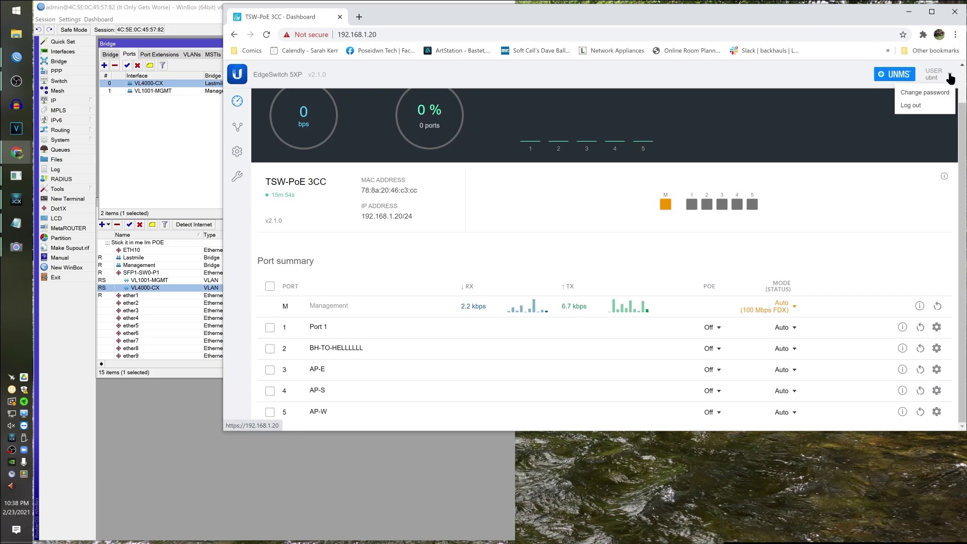
click(237, 151)
click(237, 132)
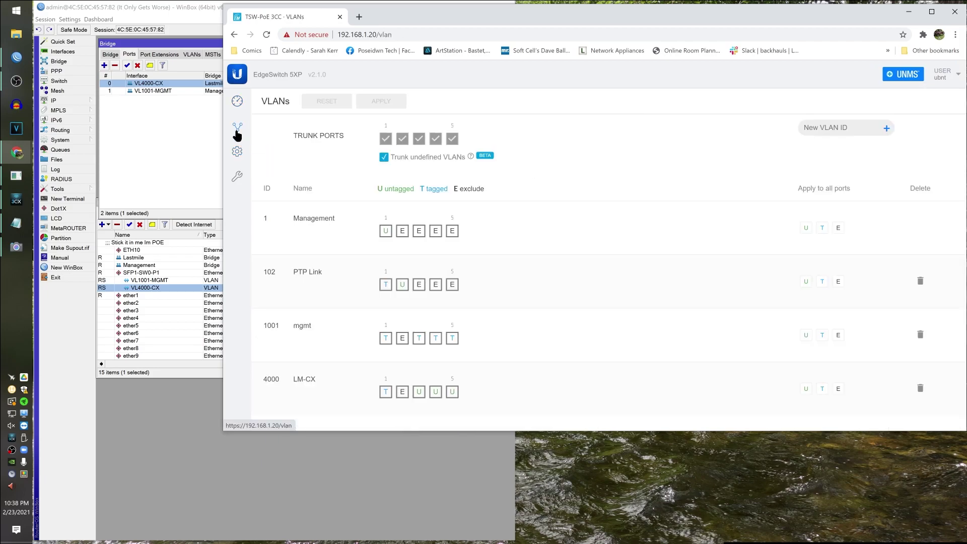
click(952, 77)
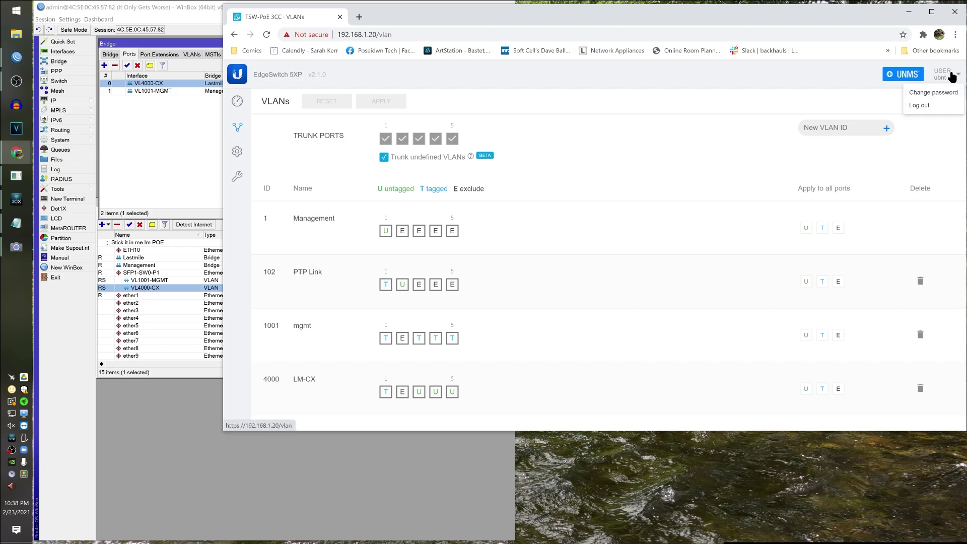
click(936, 105)
drag(725, 20, 668, 53)
click(533, 274)
key(Down)
key(Return)
key(Return)
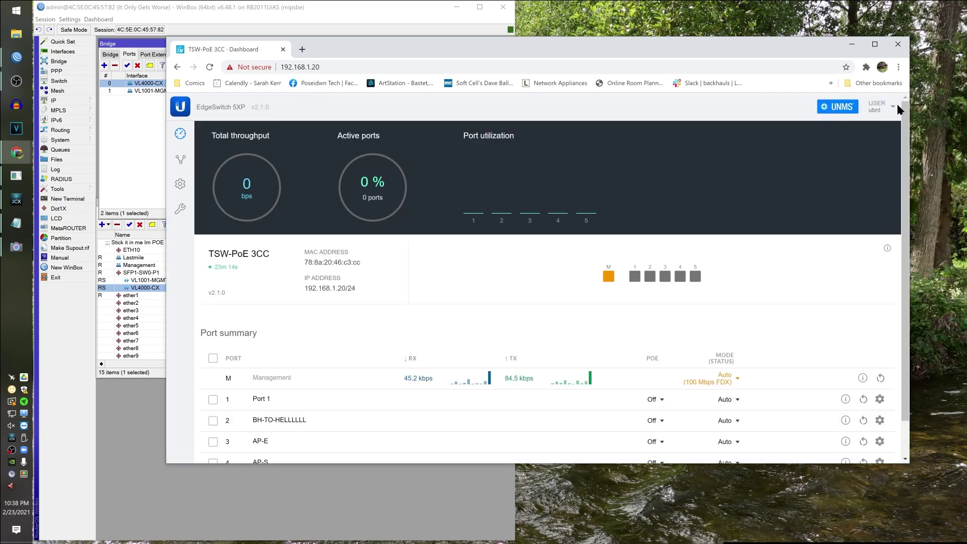
Delete VLAN 4000 (LM-CX) from the switch's VLAN list.
click(885, 109)
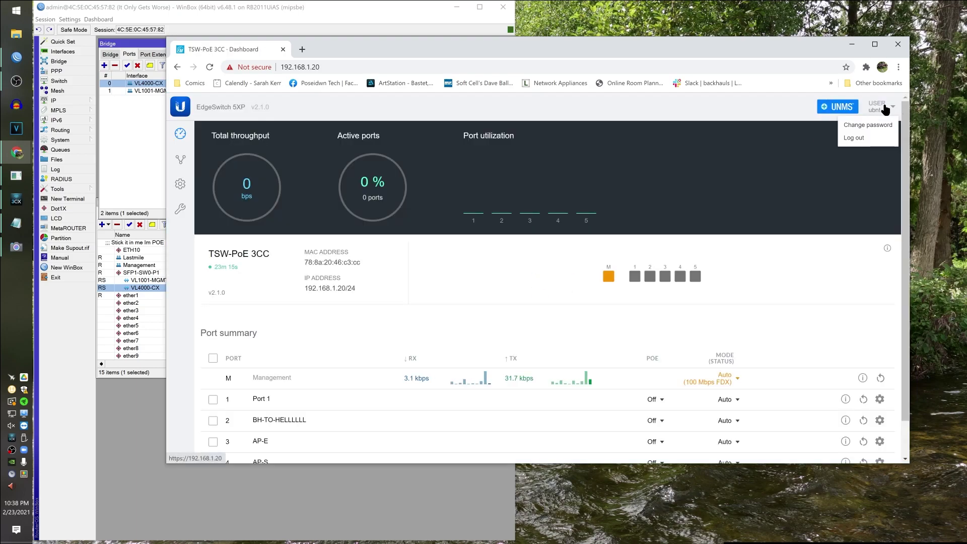
click(849, 112)
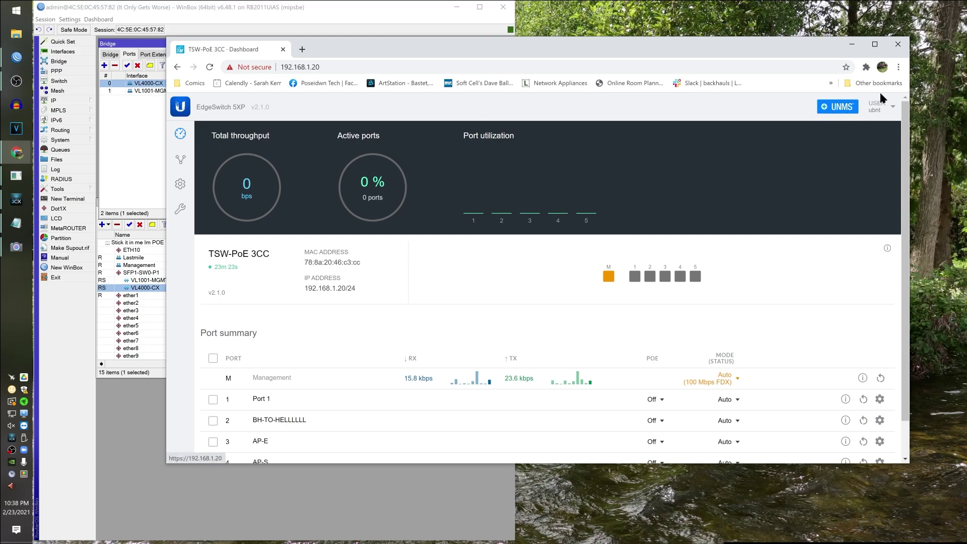
drag(825, 47, 875, 10)
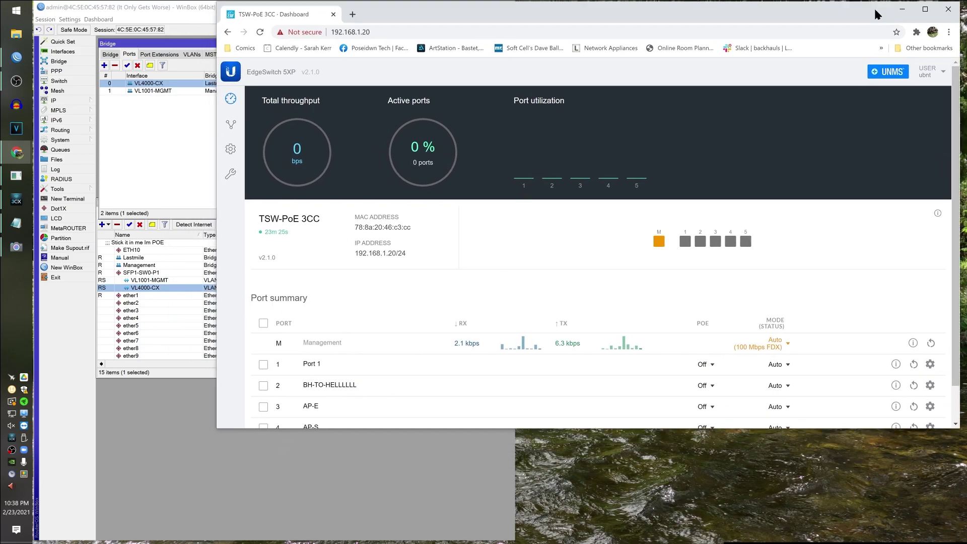
scroll(522, 325, down, 1)
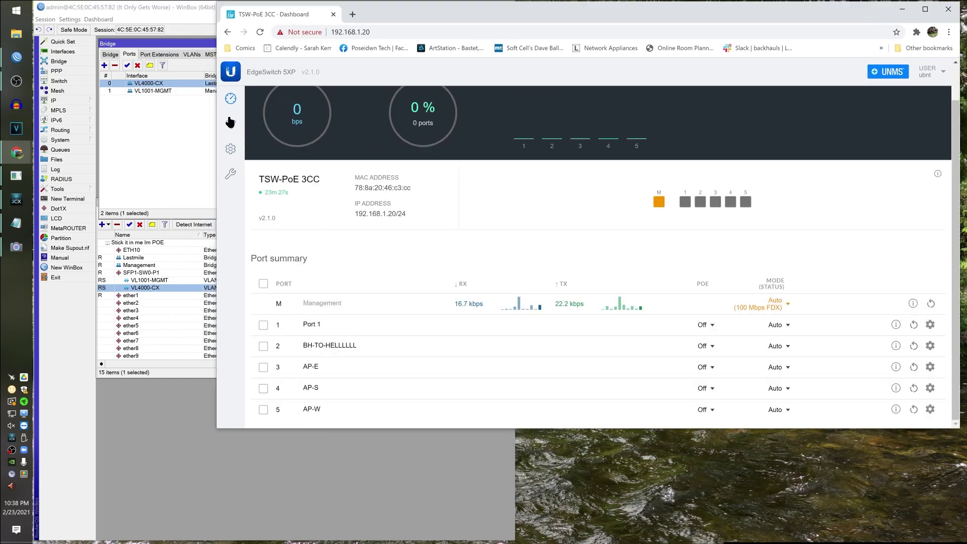
click(231, 124)
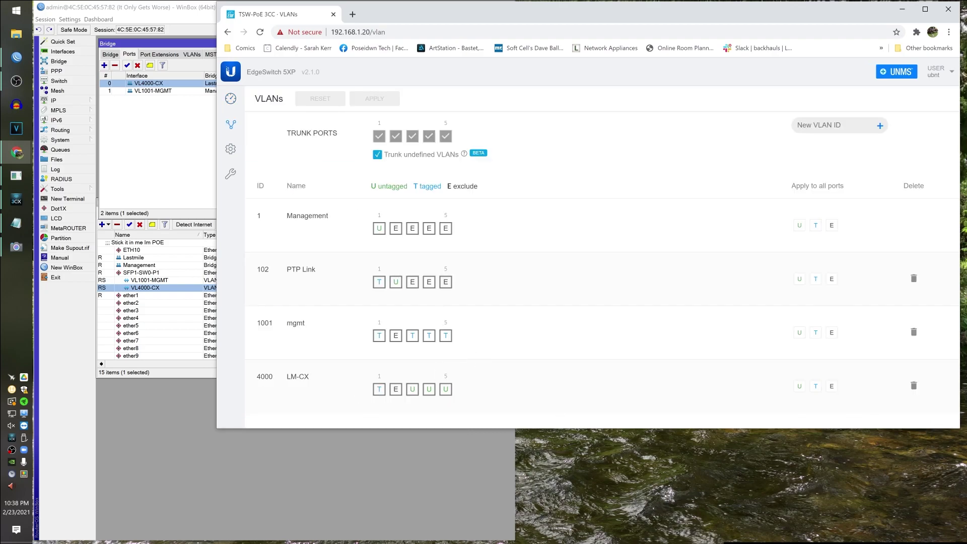
click(915, 385)
click(659, 269)
click(915, 386)
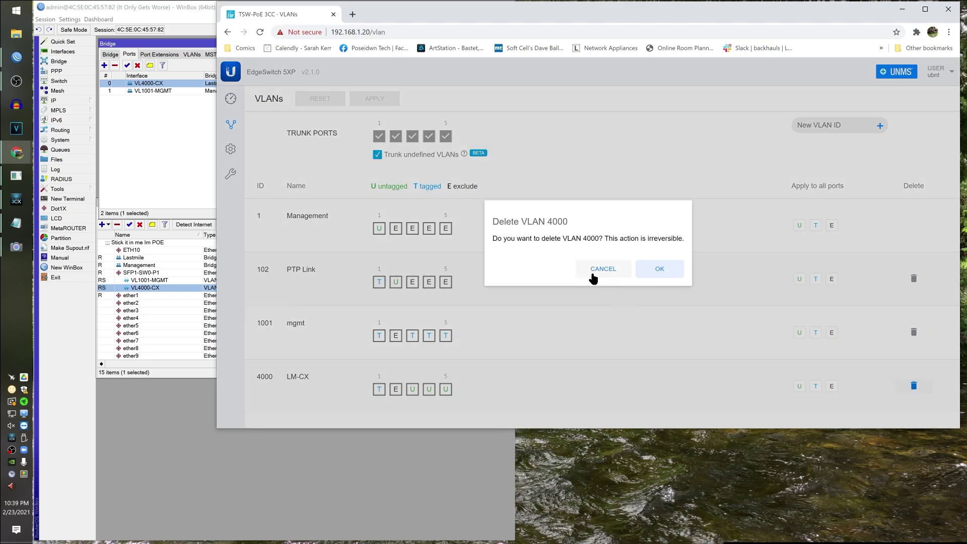
click(660, 269)
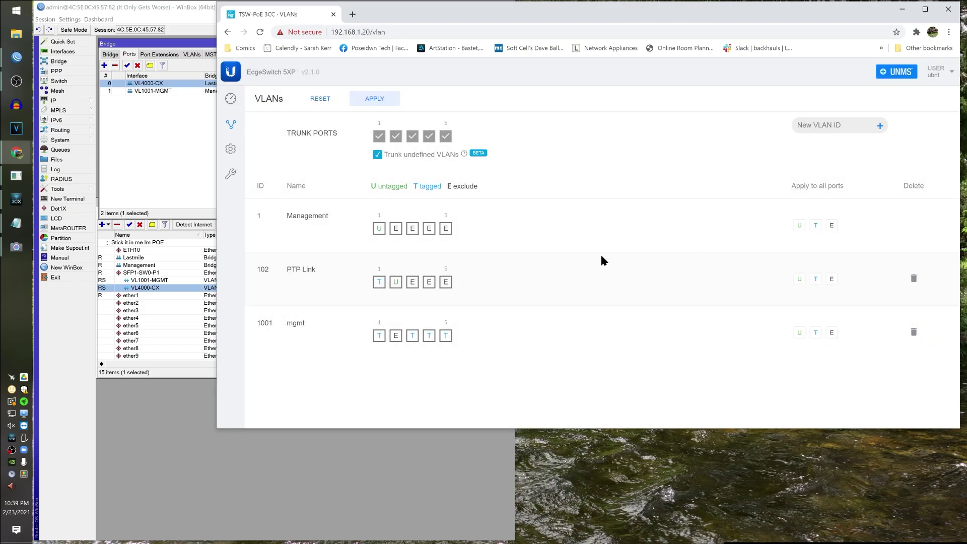
Add VLANs 103, 104 and 105 to the switch.
click(854, 126)
text(103)
click(877, 125)
text(104)
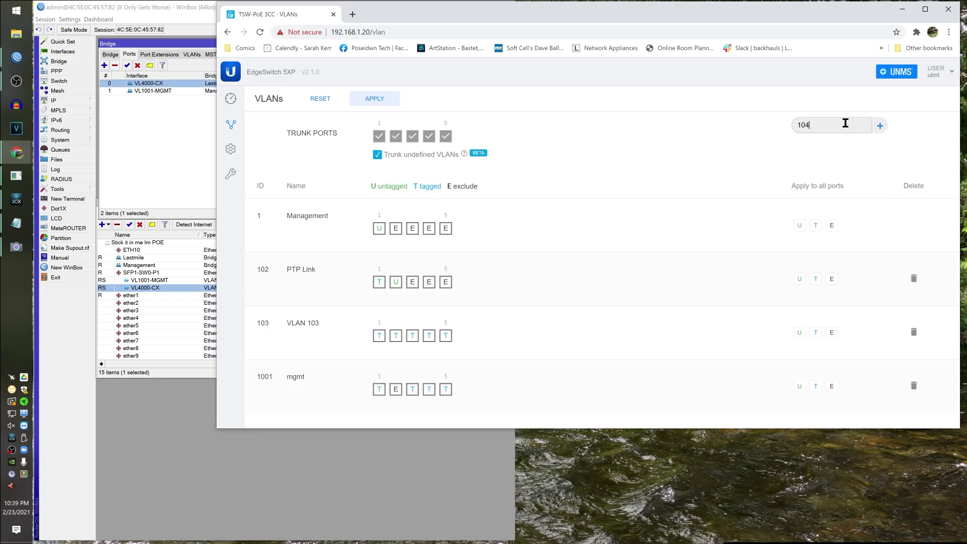
key(Return)
text(105)
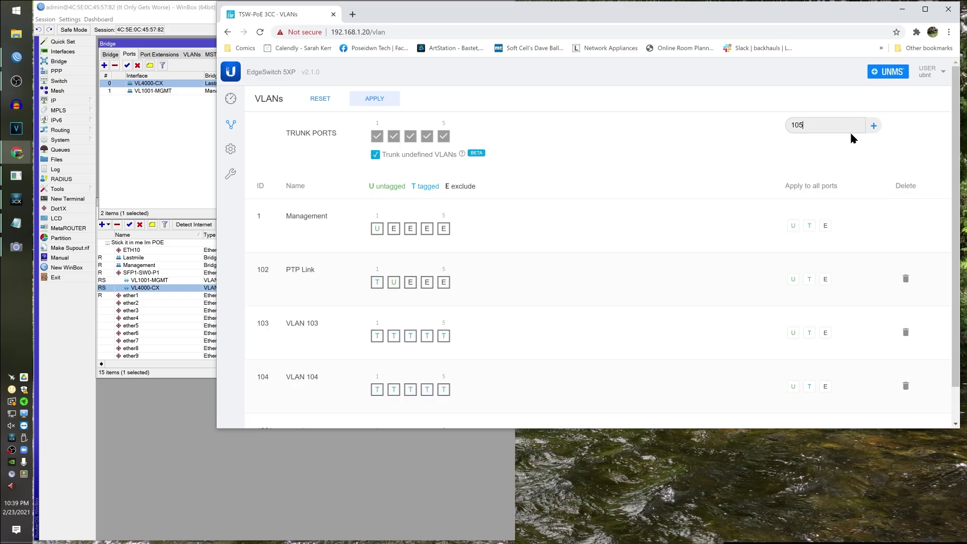
click(874, 126)
Rename VLAN 105 to AP-W, VLAN 104 to AP-S and VLAN 103 to AP-E.
scroll(406, 288, down, 2)
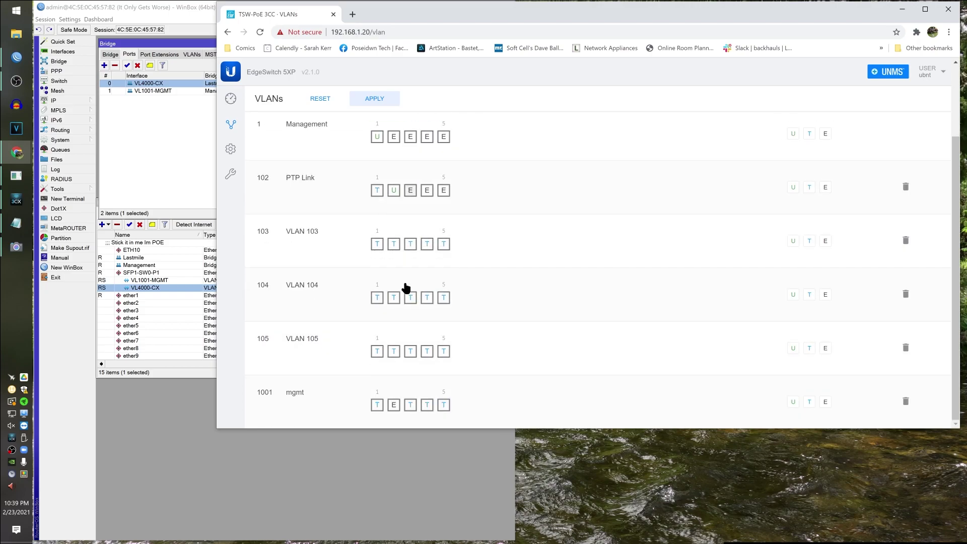
click(317, 342)
text(AP-W)
click(358, 353)
click(319, 285)
click(295, 285)
text(AP-S)
key(Return)
double_click(316, 232)
text(AP-E)
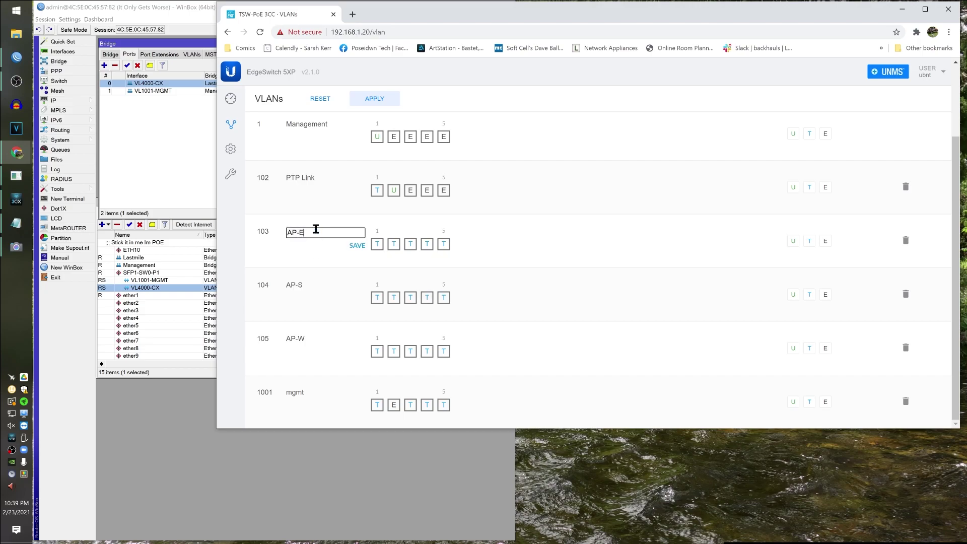
click(358, 246)
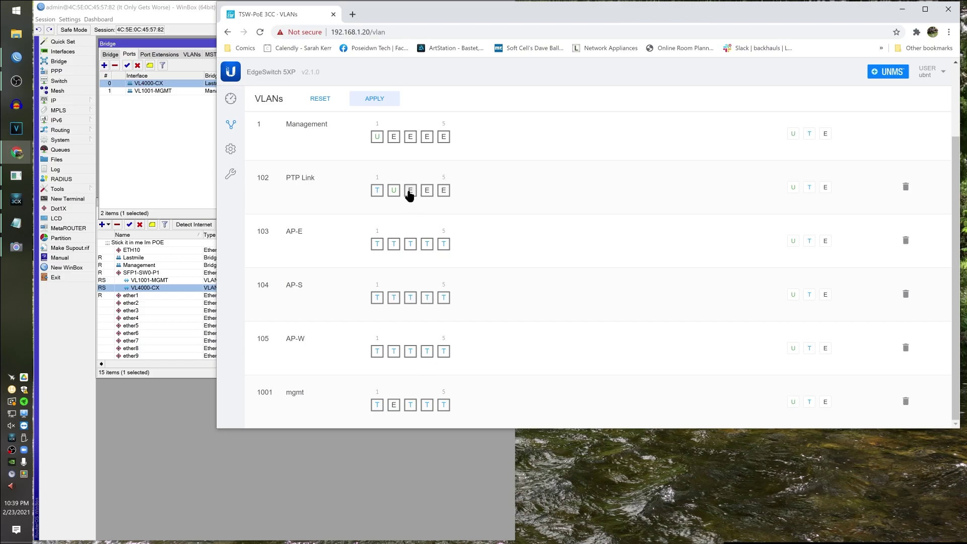
Set VLANs 103, 104 and 105 untagged on ports 3, 4 and 5 respectively, excluding each from every other port except port 1.
click(444, 244)
click(427, 244)
click(410, 244)
click(411, 244)
click(394, 244)
click(426, 297)
click(443, 299)
click(409, 300)
click(394, 298)
click(443, 351)
click(427, 352)
click(410, 351)
click(393, 352)
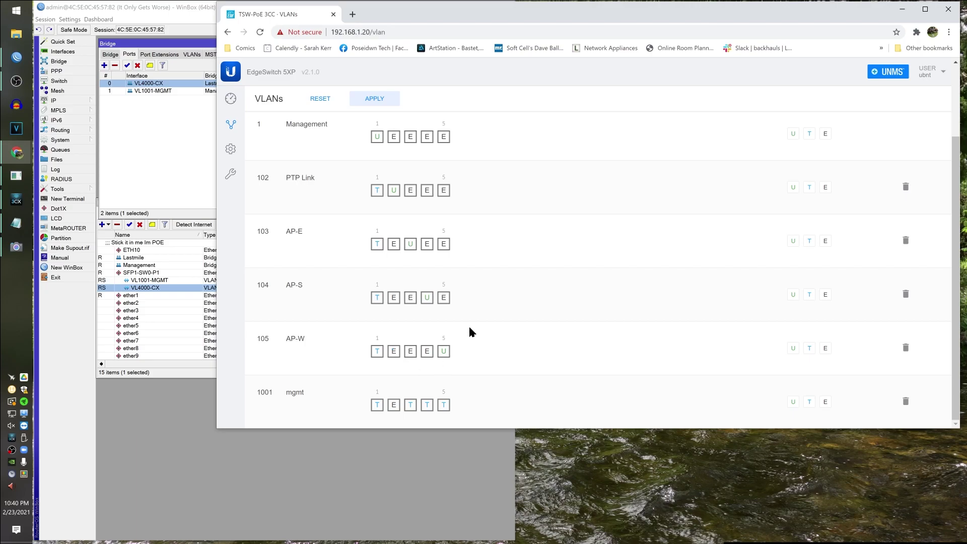
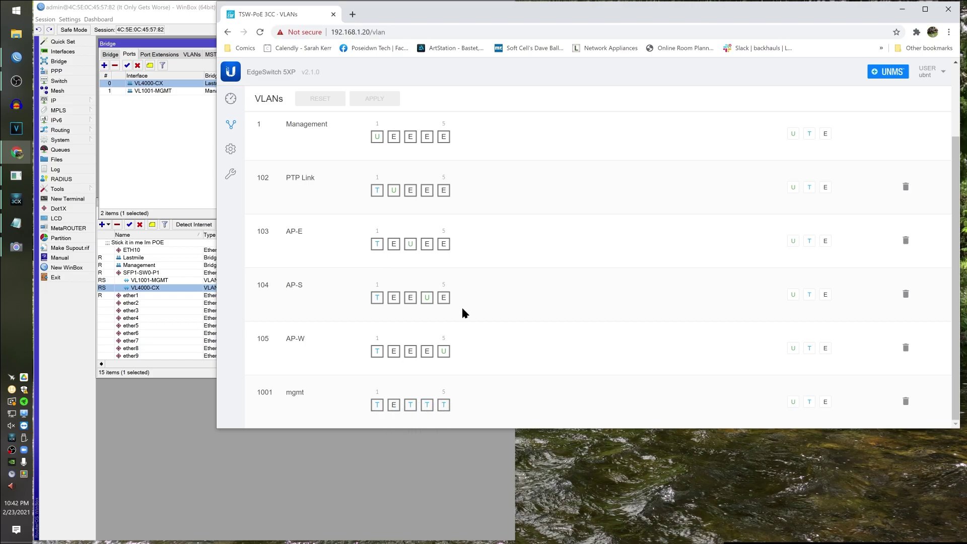
Review the advanced settings of port 3 (AP-E) from the switch dashboard and close them.
click(230, 99)
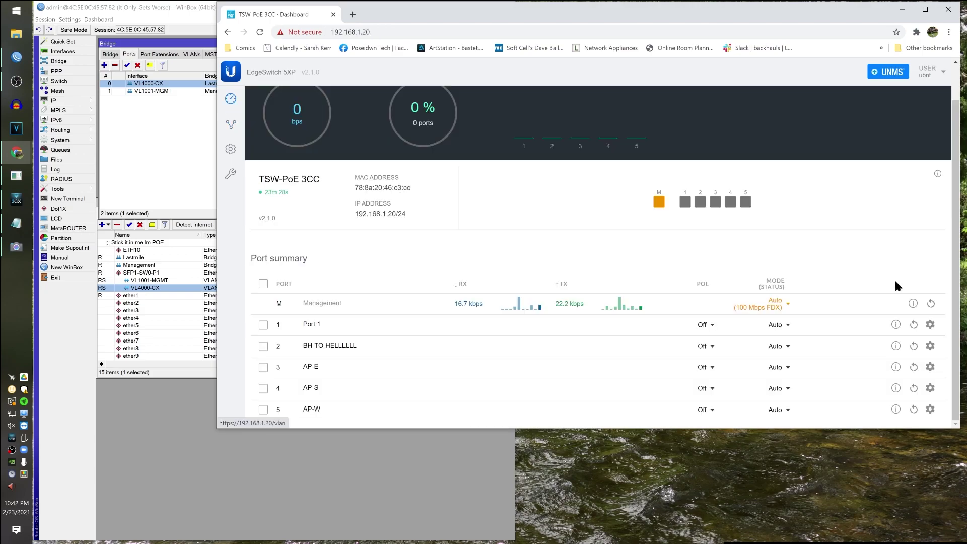
click(931, 325)
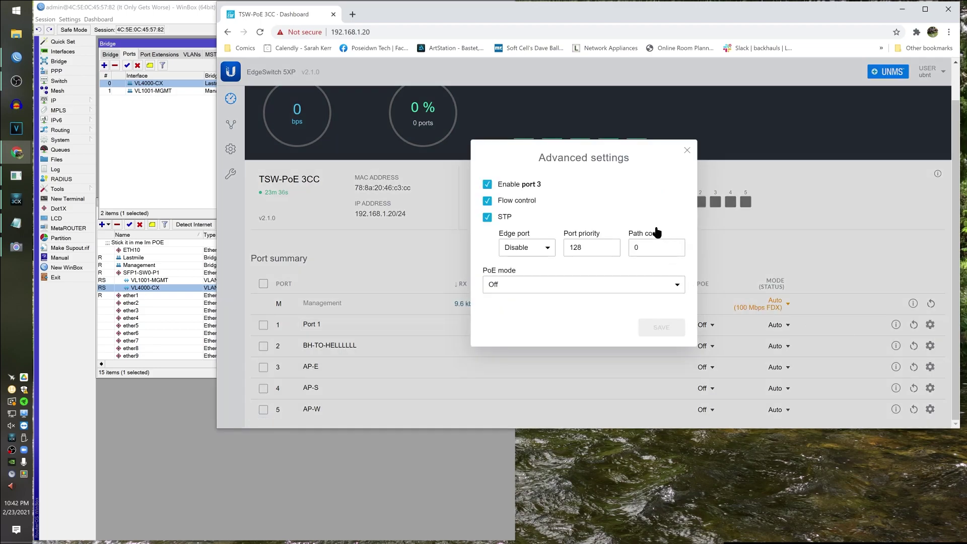
click(687, 151)
scroll(959, 413, up, 1)
scroll(959, 413, down, 1)
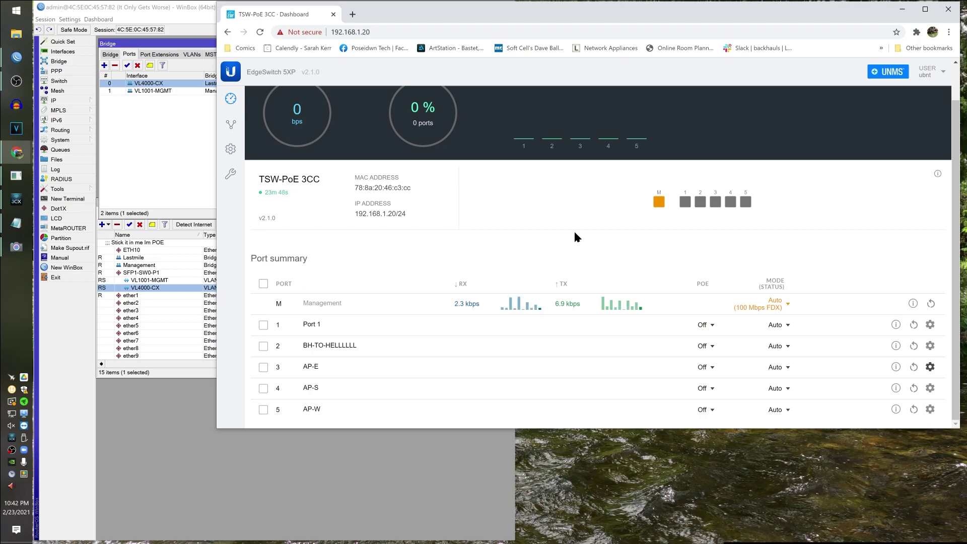
Switch to WinBox and add VLAN interface VL102-PTP with VLAN ID 102 on SFP1-SW0-P1.
click(183, 451)
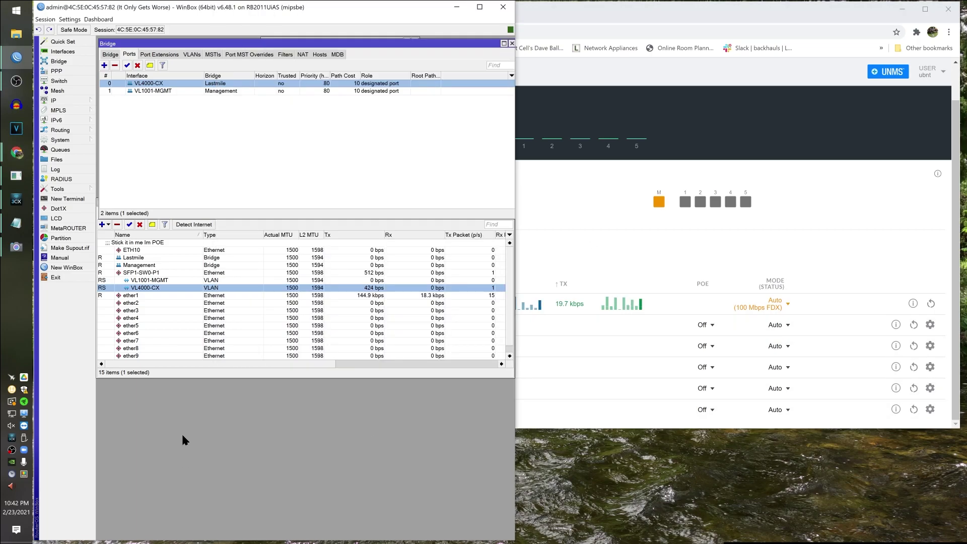
click(103, 225)
click(338, 207)
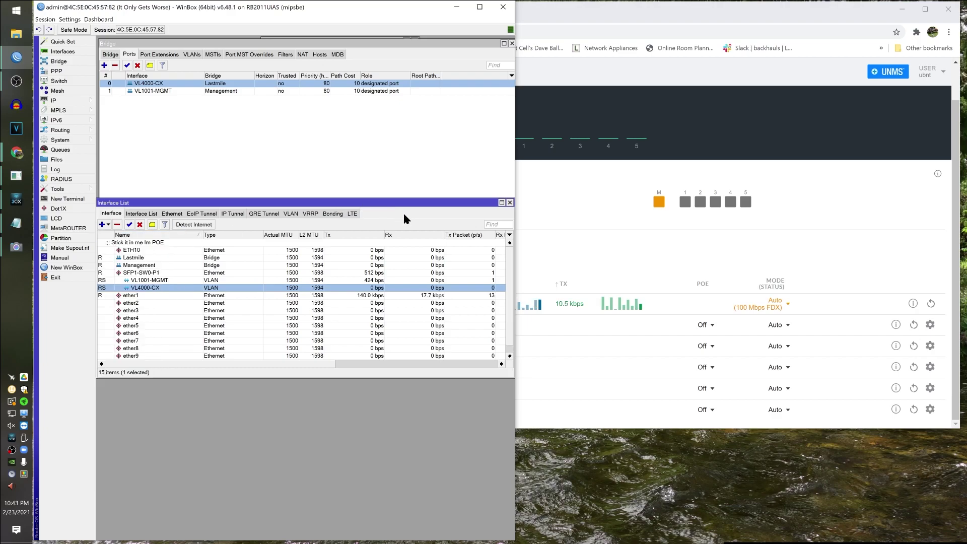
click(291, 214)
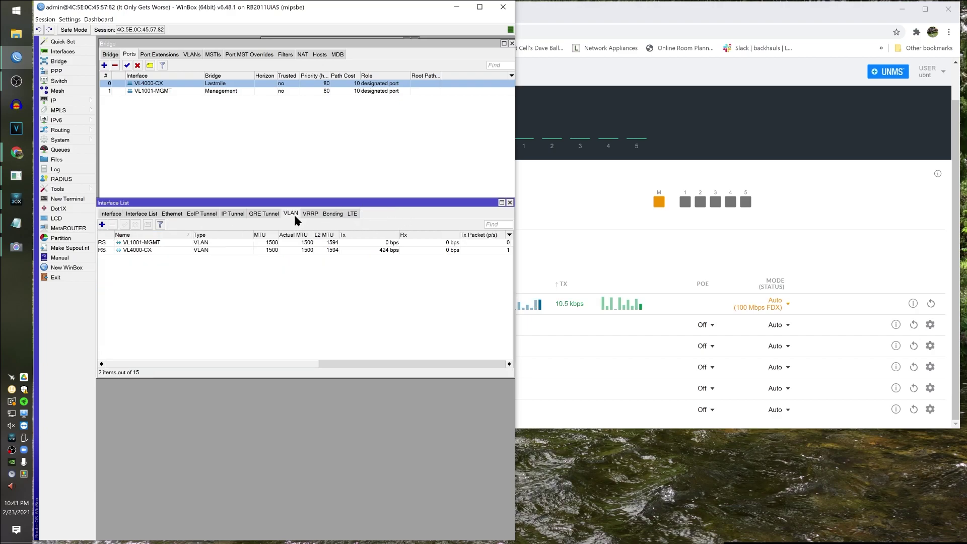
click(103, 226)
text(VL102-PTP)
click(337, 186)
text(02)
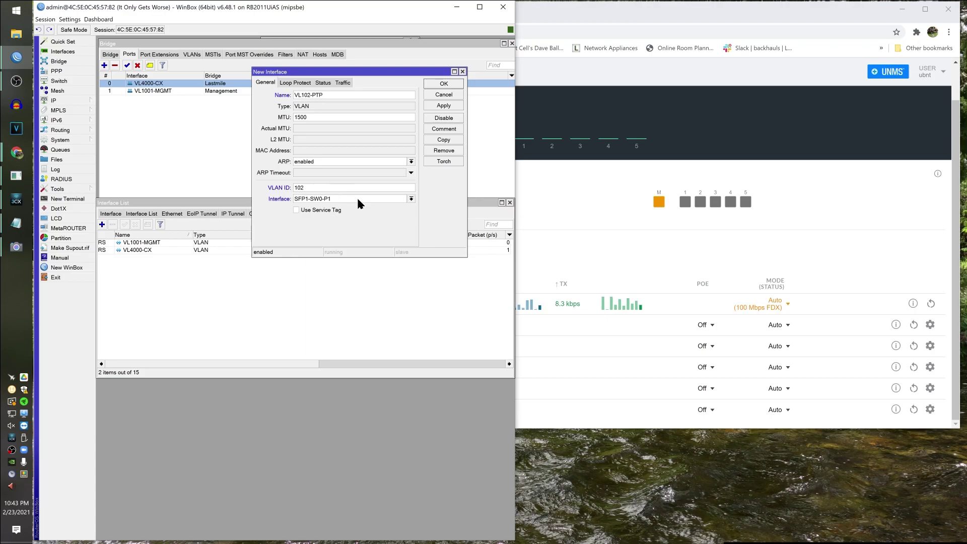
click(445, 85)
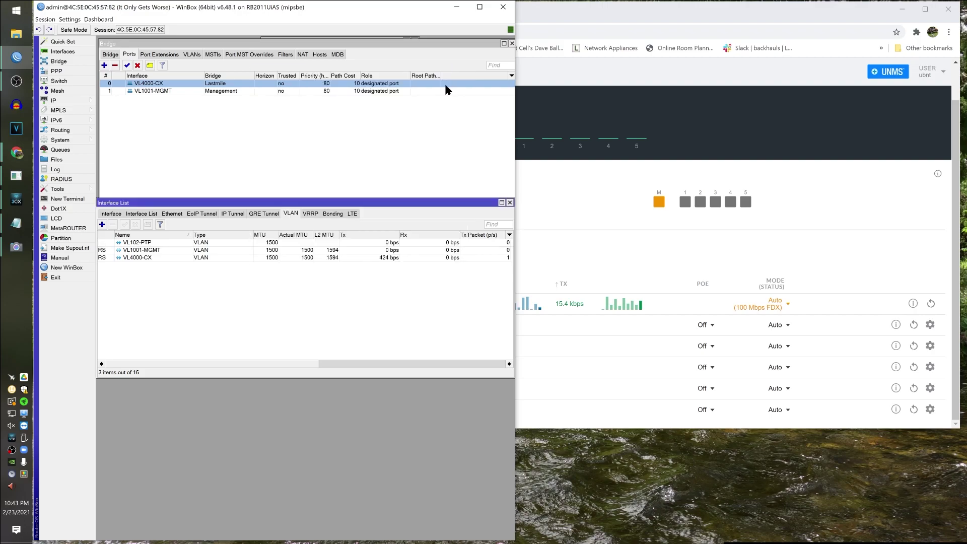
Add VLAN interface VL105-AP-W with VLAN ID 105 on SFP1-SW0-P1.
click(102, 224)
text(VL105-AP-W)
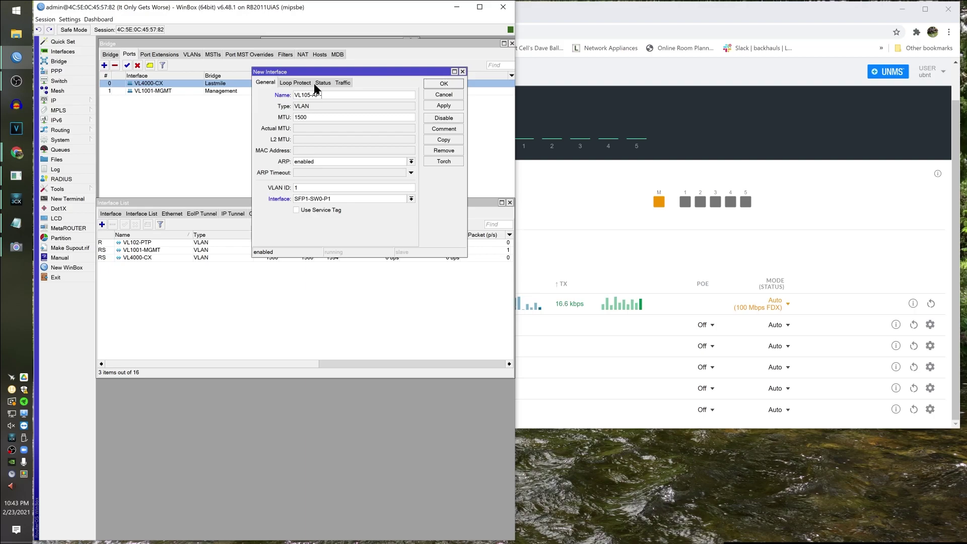
click(337, 187)
text(05)
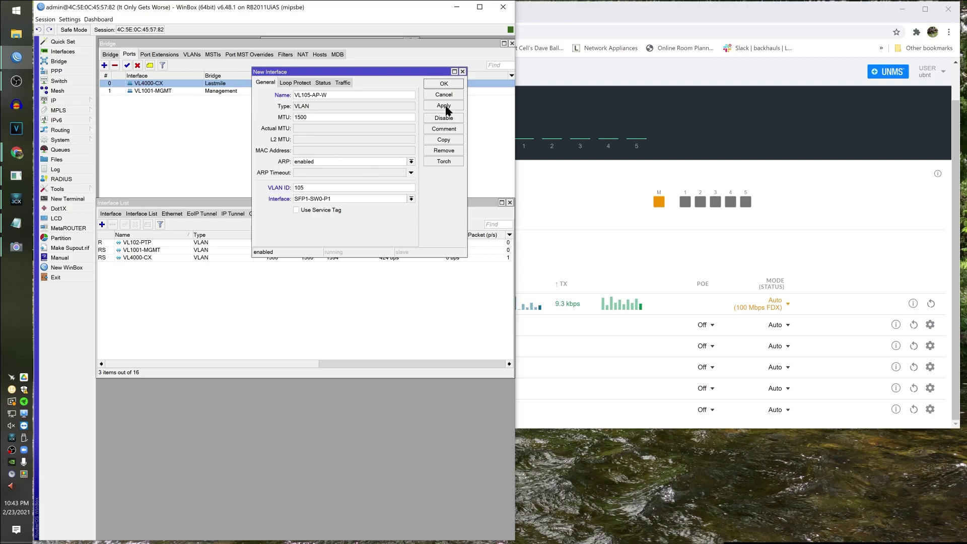
click(446, 83)
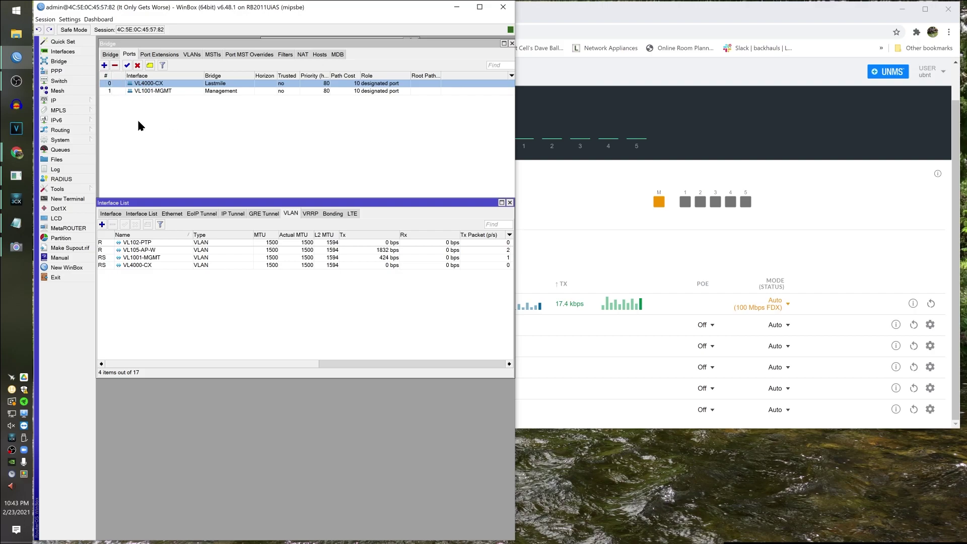
Add VLAN interface VL104-AP-S with VLAN ID 104 on SFP1-SW0-P1.
click(102, 225)
text(VL104)
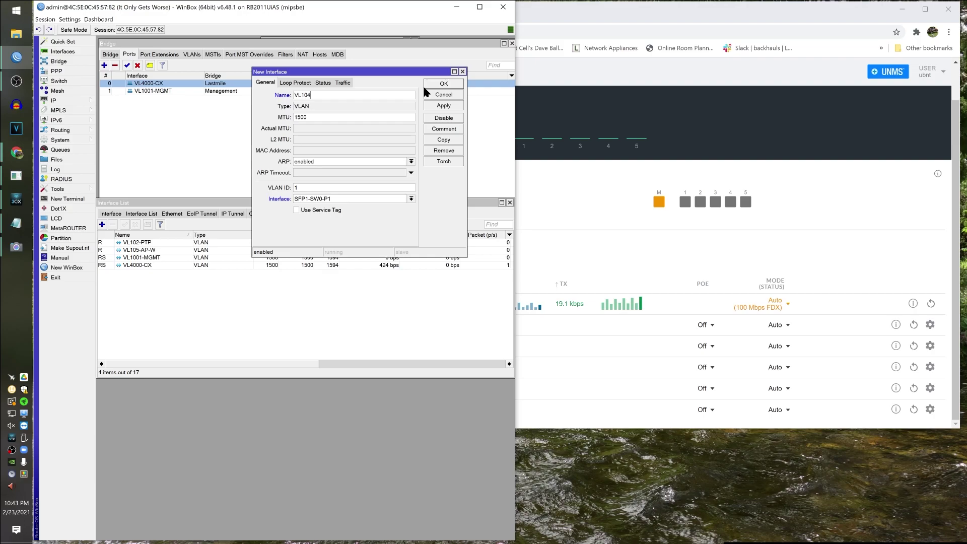
text(-AP-S)
click(354, 187)
text(04)
key(Return)
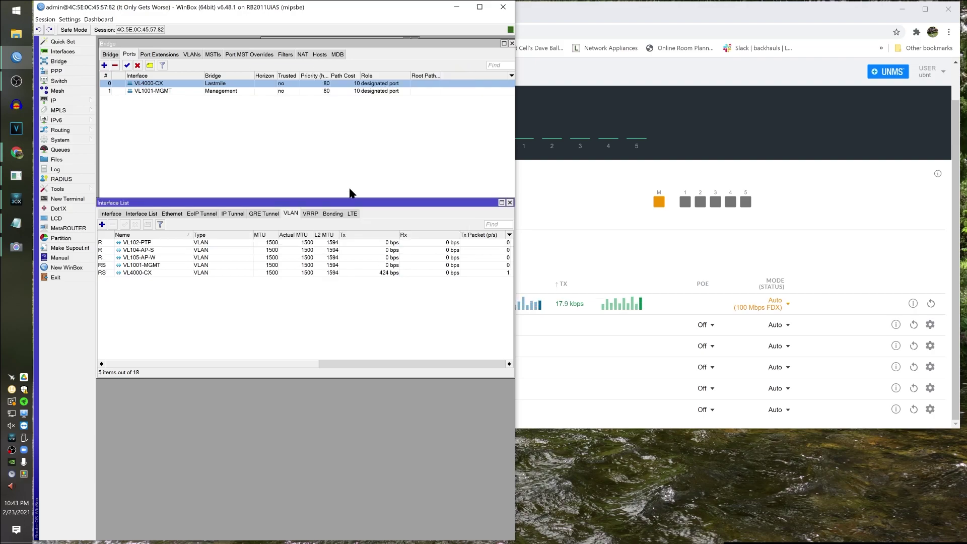
Add VLAN interface VL103-AP-E with VLAN ID 103 on SFP1-SW0-P1.
click(102, 224)
text(VL)
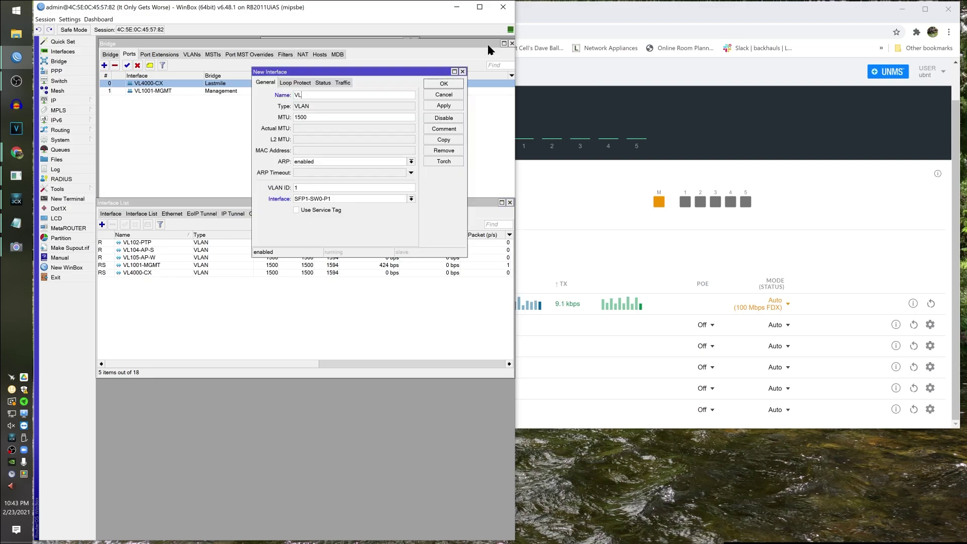
text(103-AP-E)
click(356, 188)
text(03)
click(444, 84)
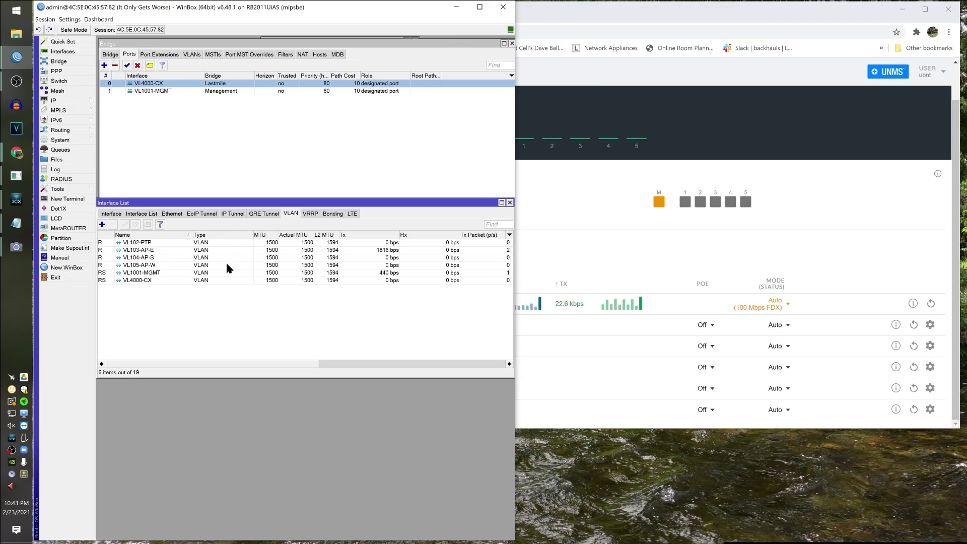
Add VL103-AP-E as a port of the Lastmile bridge.
click(104, 65)
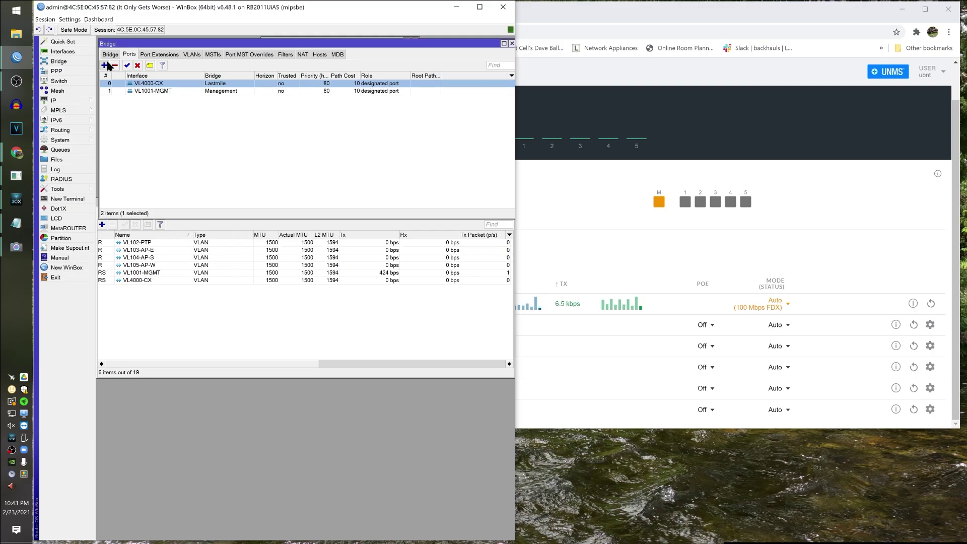
click(354, 225)
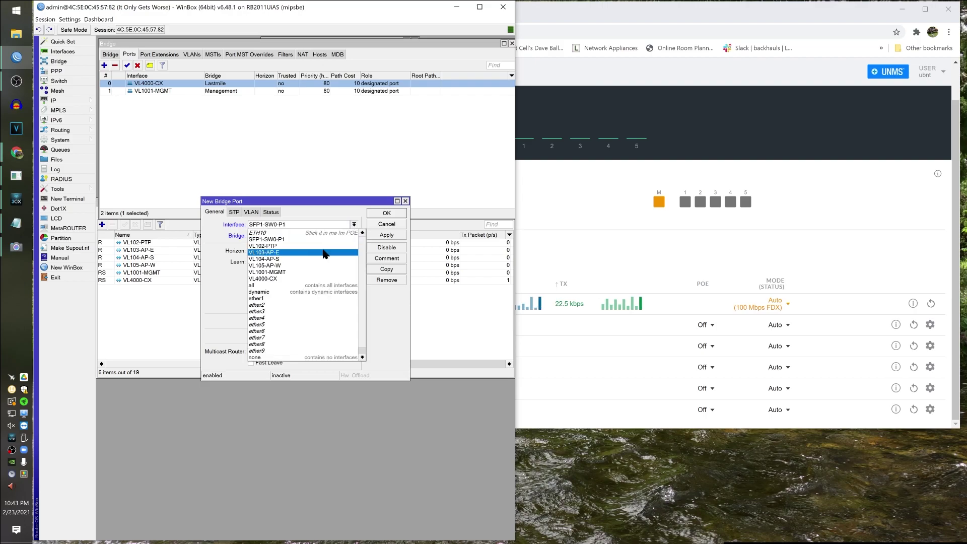
click(325, 253)
click(323, 235)
click(302, 243)
key(Return)
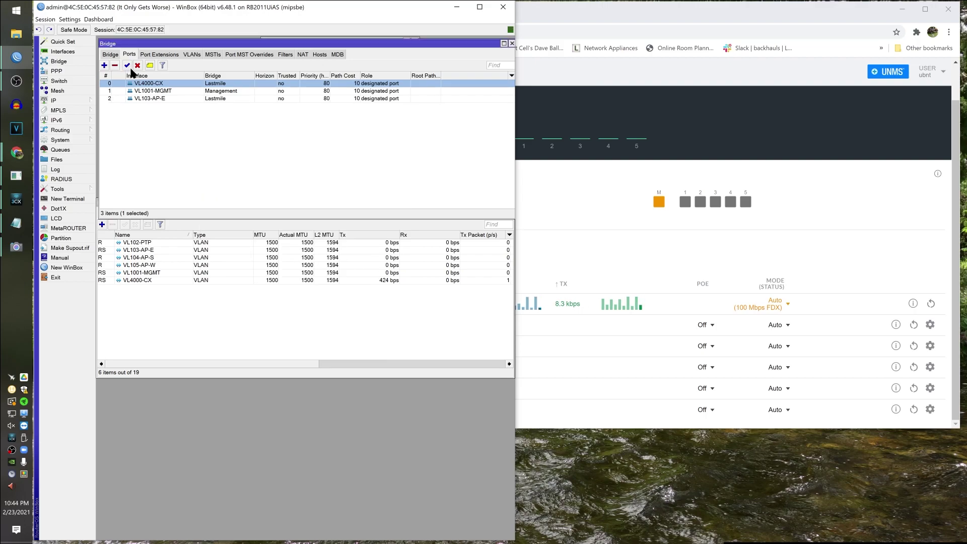
Add VL104-AP-S as a port of the Lastmile bridge.
click(104, 65)
click(347, 224)
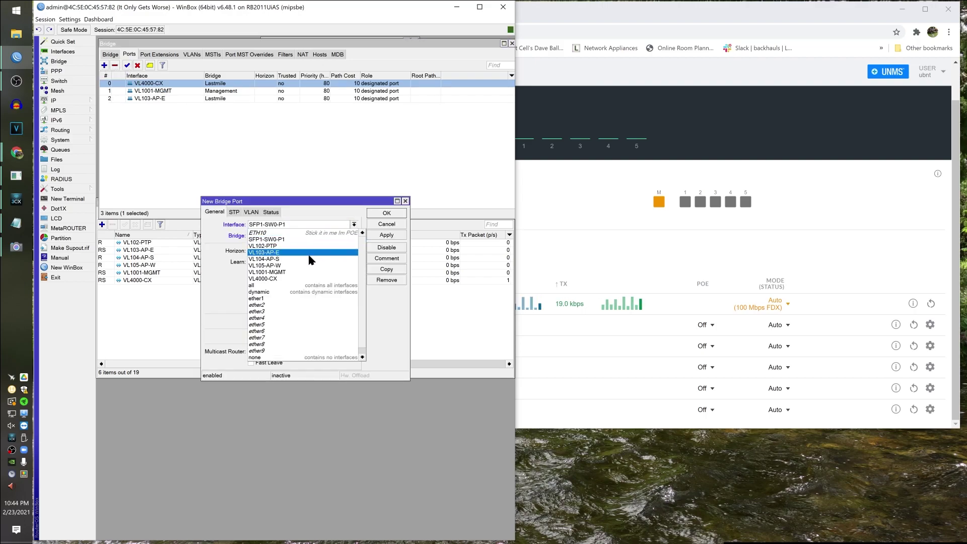
click(317, 259)
key(Return)
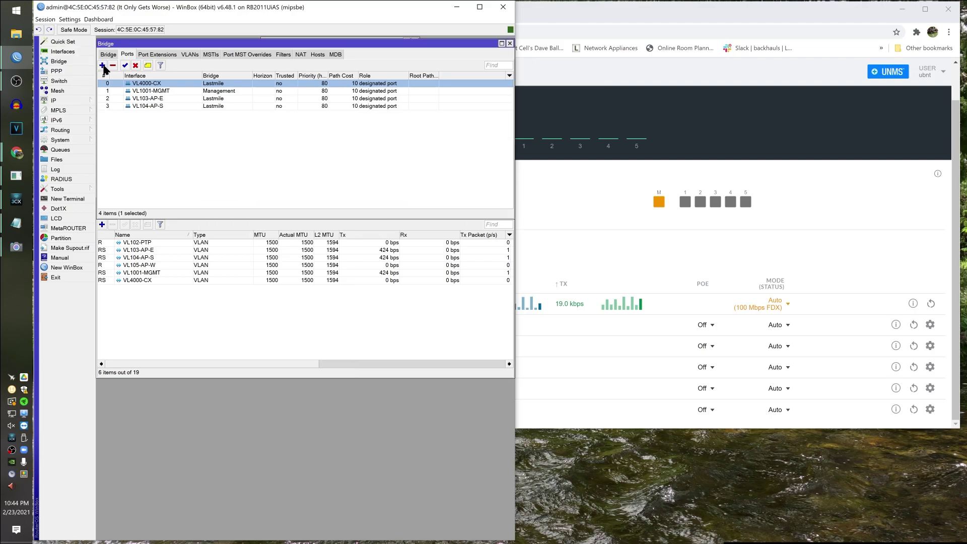
Add VL105-AP-W as a port of the Lastmile bridge and remove the VL4000-CX bridge port.
click(103, 65)
click(354, 225)
click(343, 231)
click(384, 214)
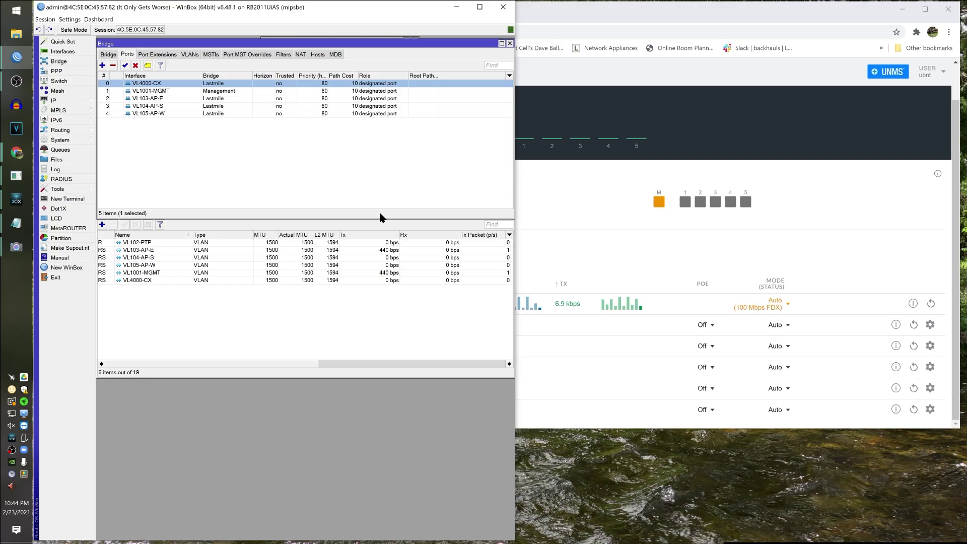
click(113, 65)
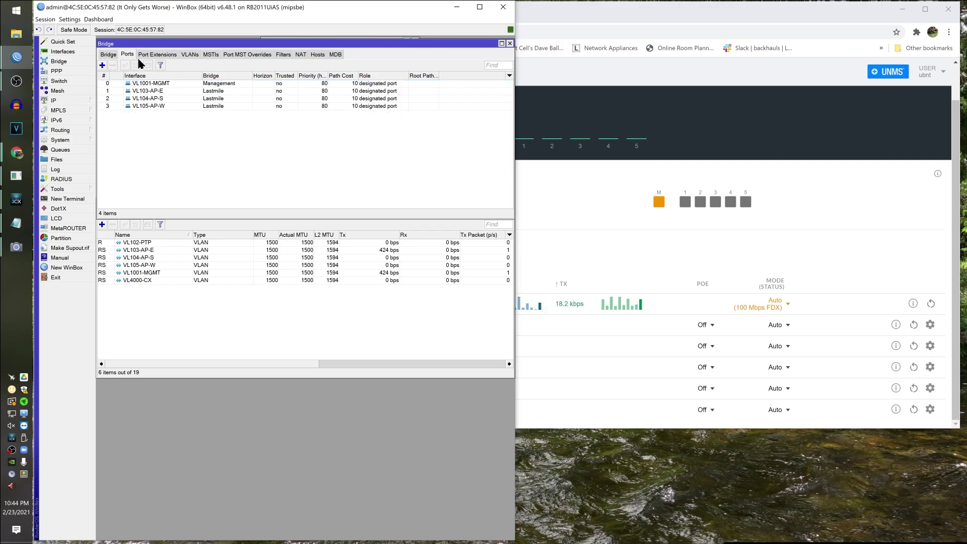
Set the horizon of the VL103-AP-E bridge port to 1.
click(216, 91)
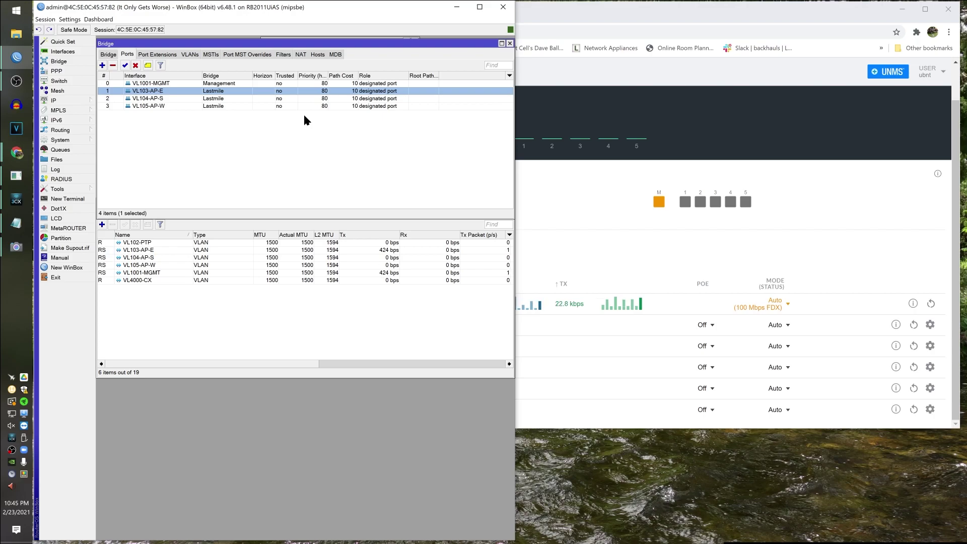
double_click(267, 90)
click(250, 249)
text(1)
key(Return)
Set the horizon of the VL104-AP-S bridge port to 1.
double_click(258, 97)
click(307, 250)
text(1)
key(Return)
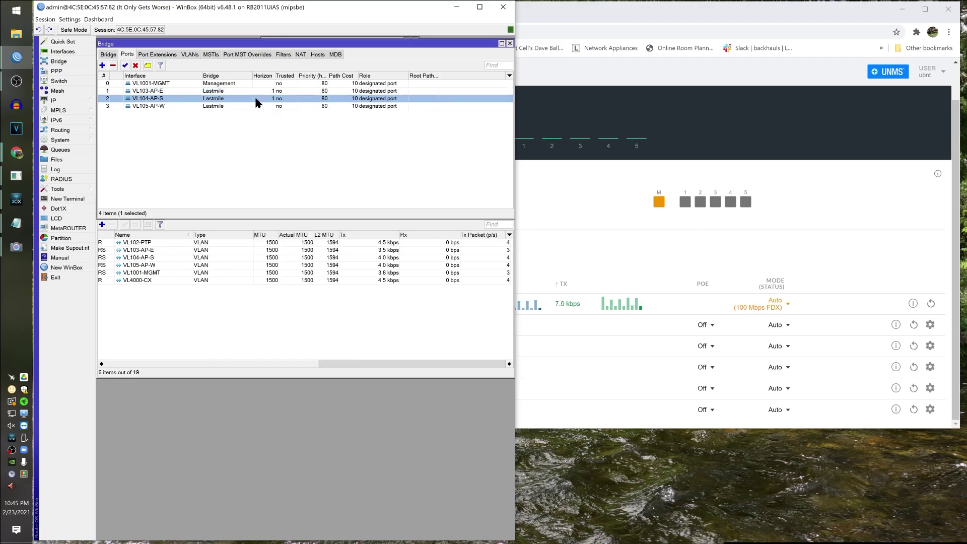
Set the horizon of the VL105-AP-W bridge port to 1, then select the three AP bridge ports.
double_click(265, 105)
click(274, 251)
text(1)
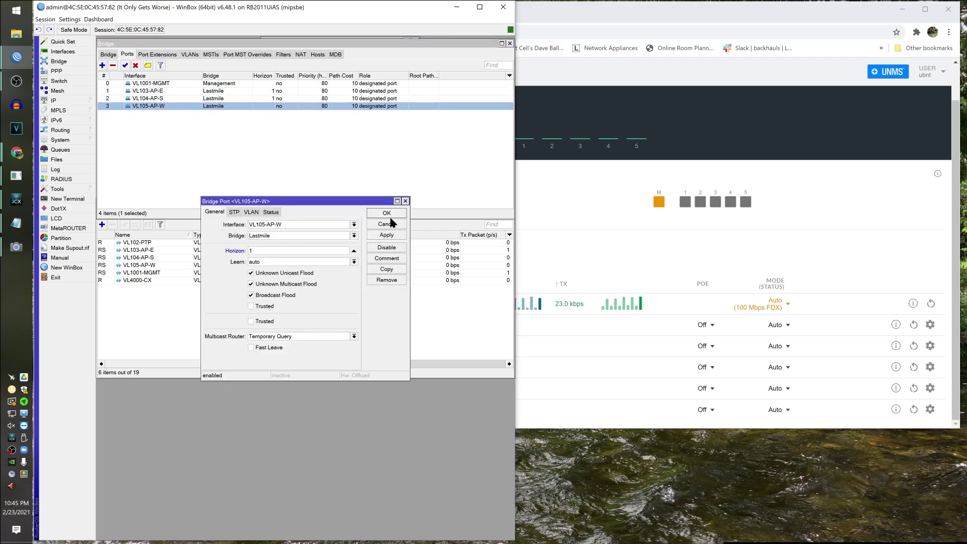
click(389, 215)
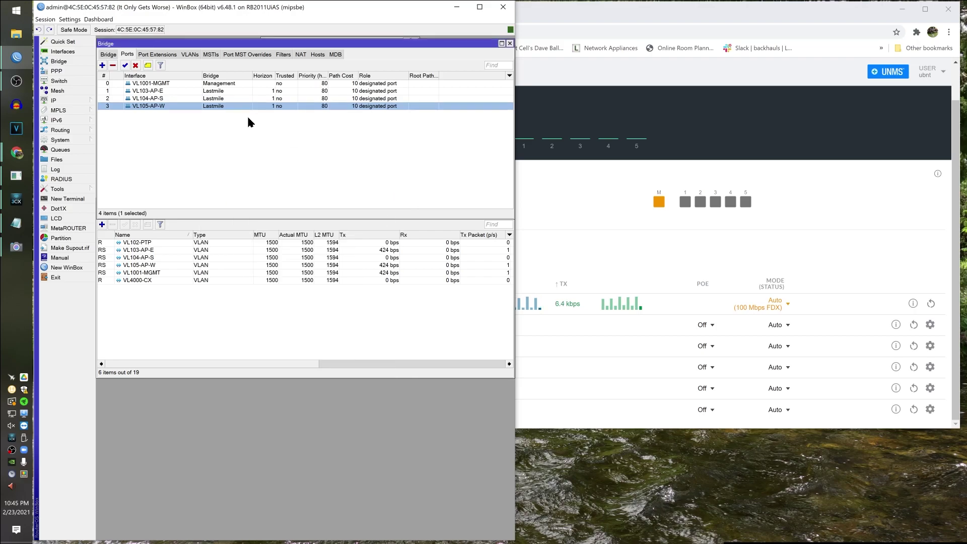
shift+click(249, 90)
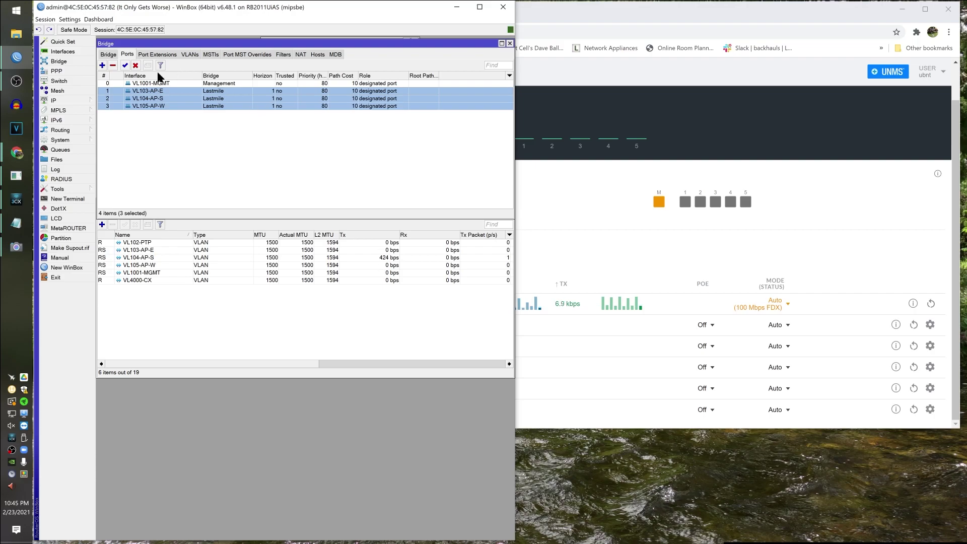
Switch to the EdgeSwitch page in the browser and examine its Spanning Tree Protocol settings.
click(109, 54)
key(Down)
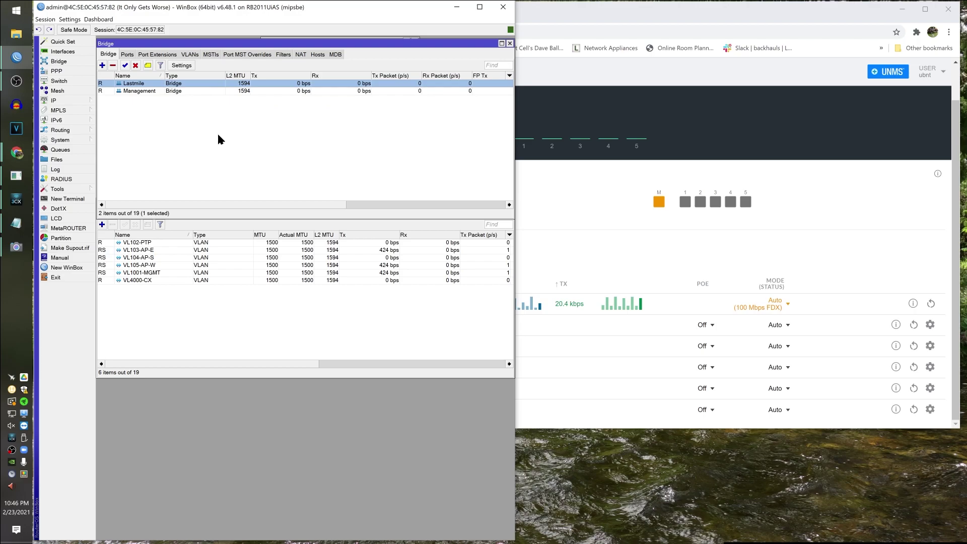
click(874, 259)
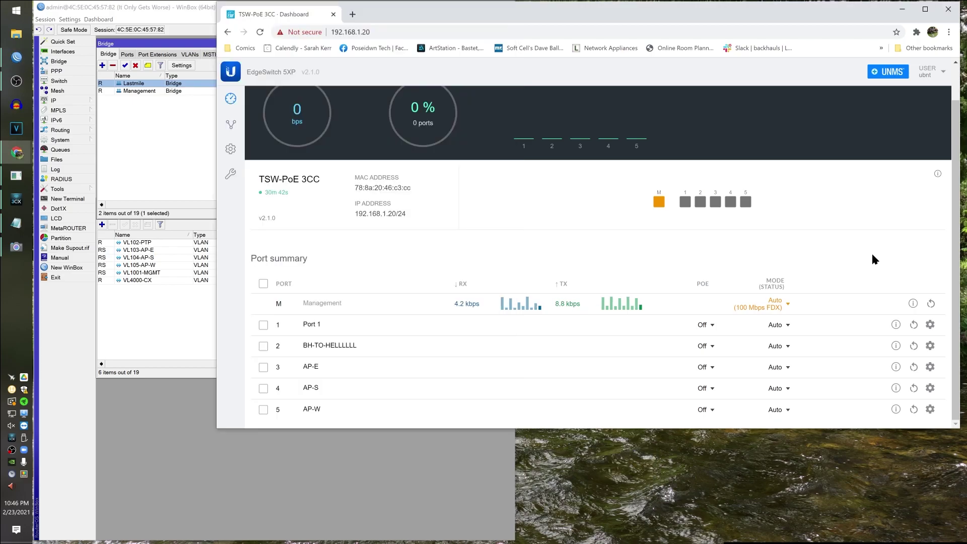
click(231, 124)
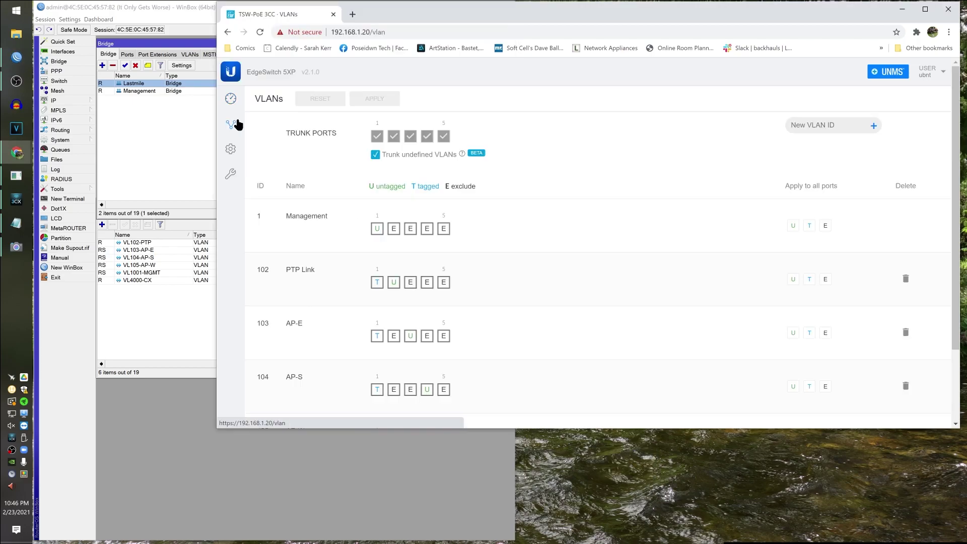
click(231, 149)
scroll(527, 272, down, 6)
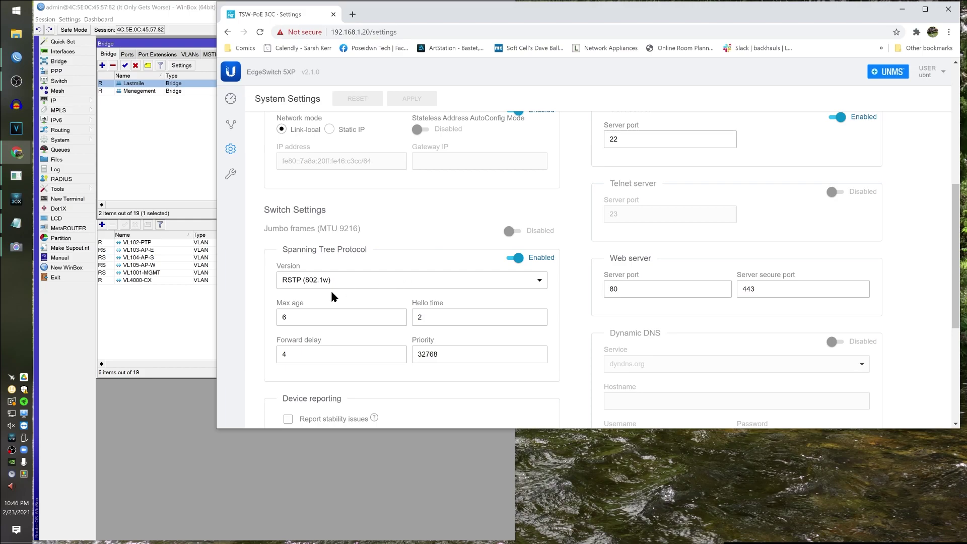
Compare the Lastmile bridge's STP protocol mode and priority in WinBox with the EdgeSwitch's spanning tree settings in the browser.
click(108, 106)
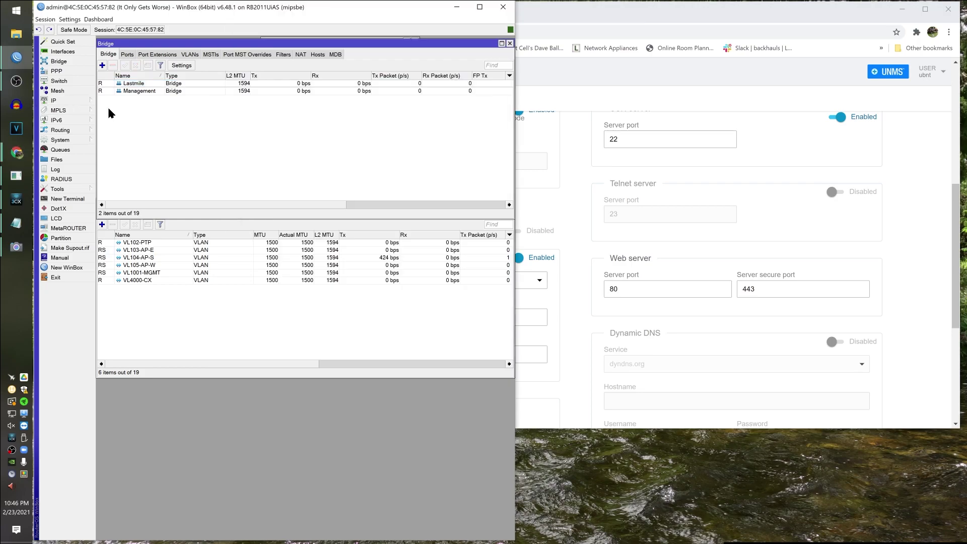
double_click(130, 86)
click(231, 208)
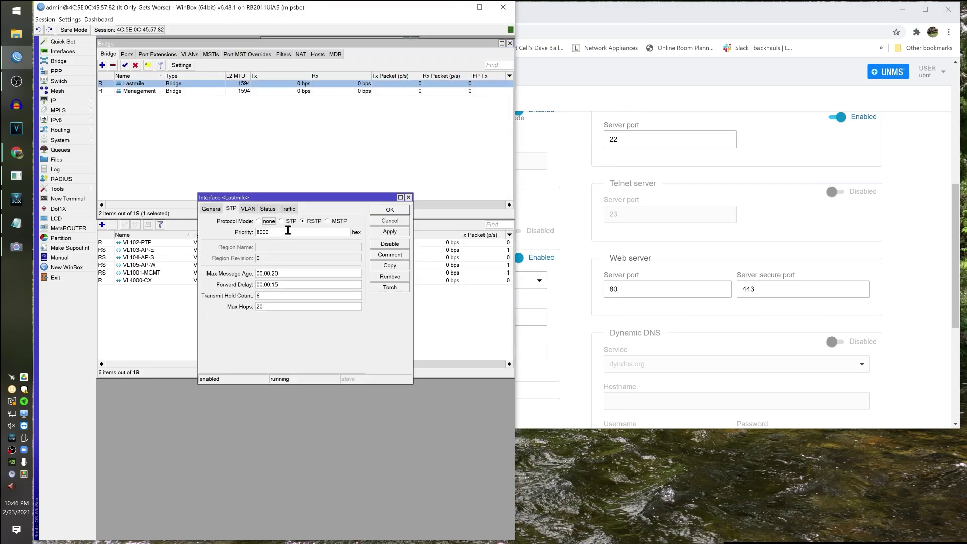
click(935, 233)
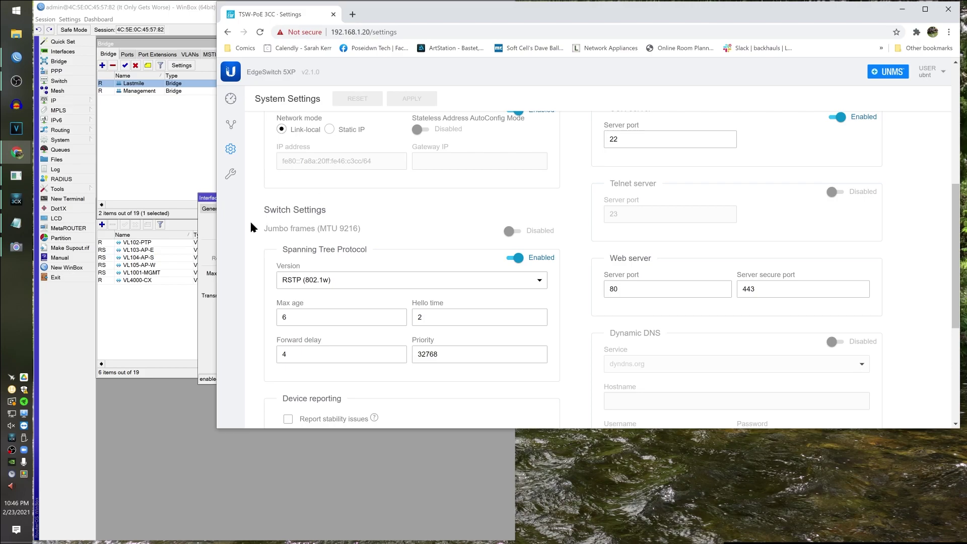
click(207, 238)
click(280, 235)
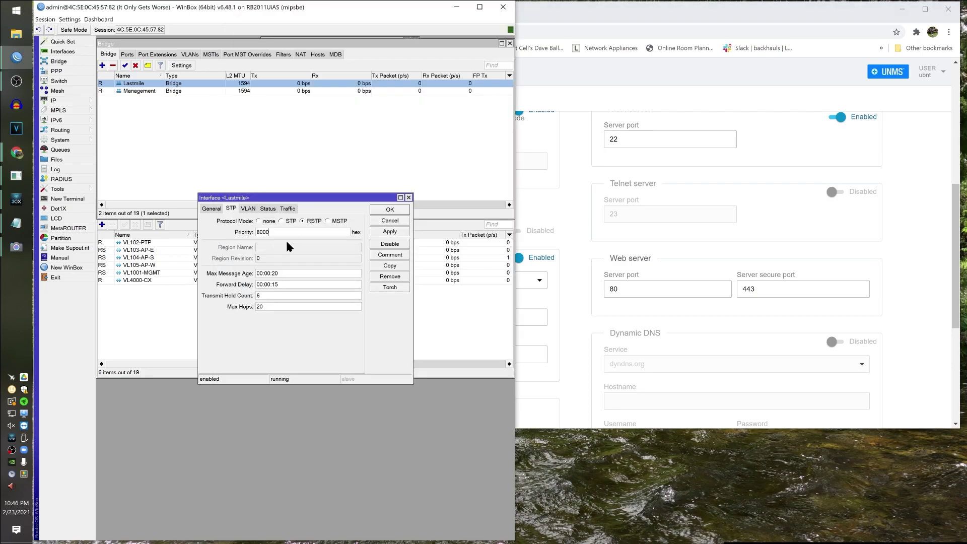
click(886, 198)
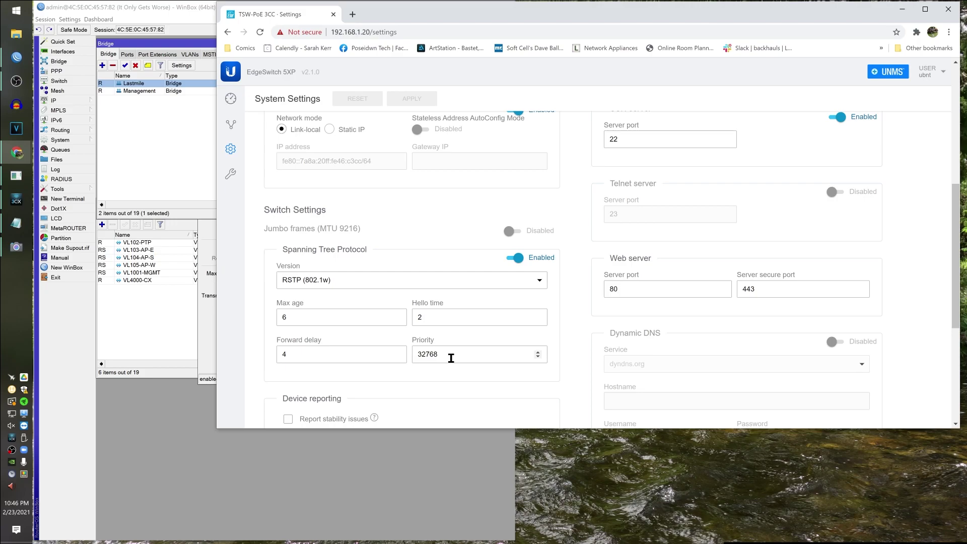
click(205, 234)
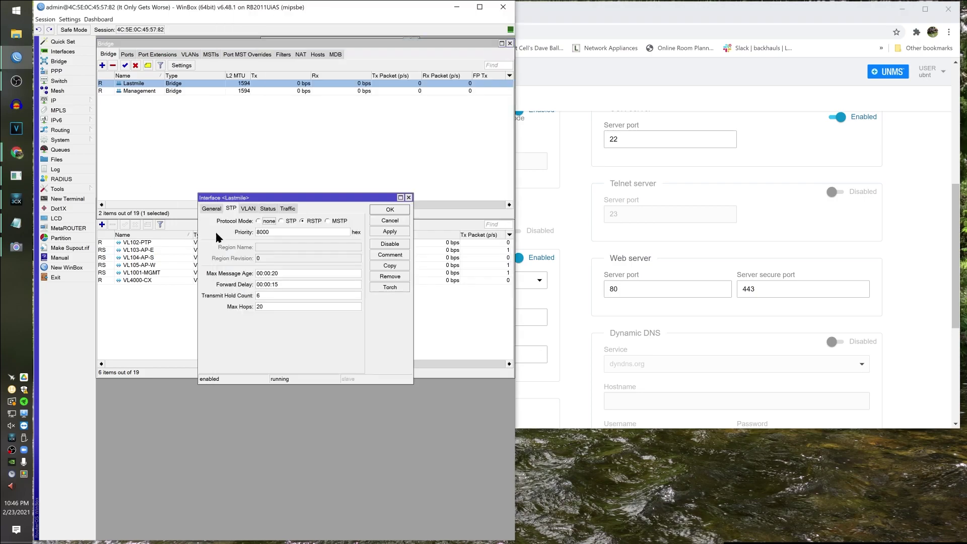
click(271, 234)
click(900, 232)
click(204, 240)
click(908, 174)
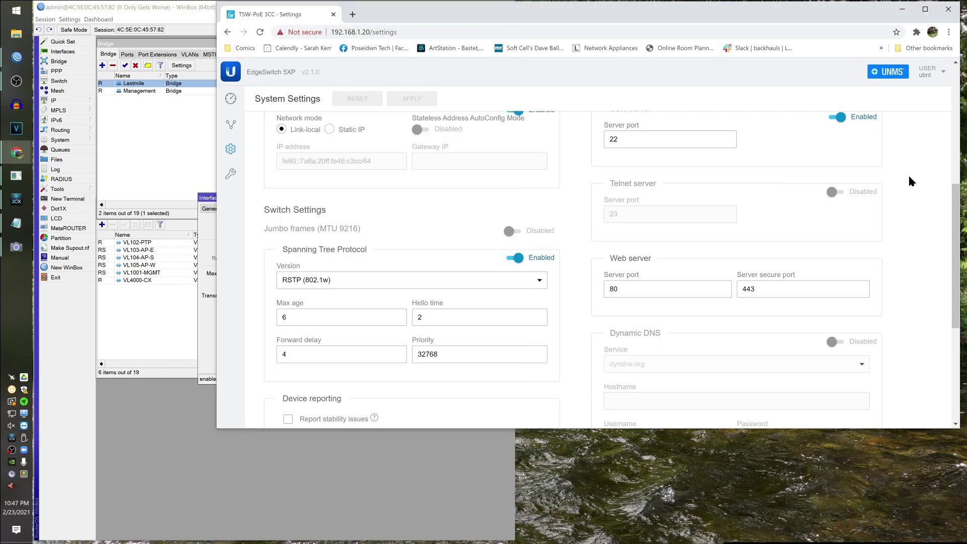
Review the EdgeSwitch's dashboard, system settings and VLAN port assignments in the browser.
click(232, 99)
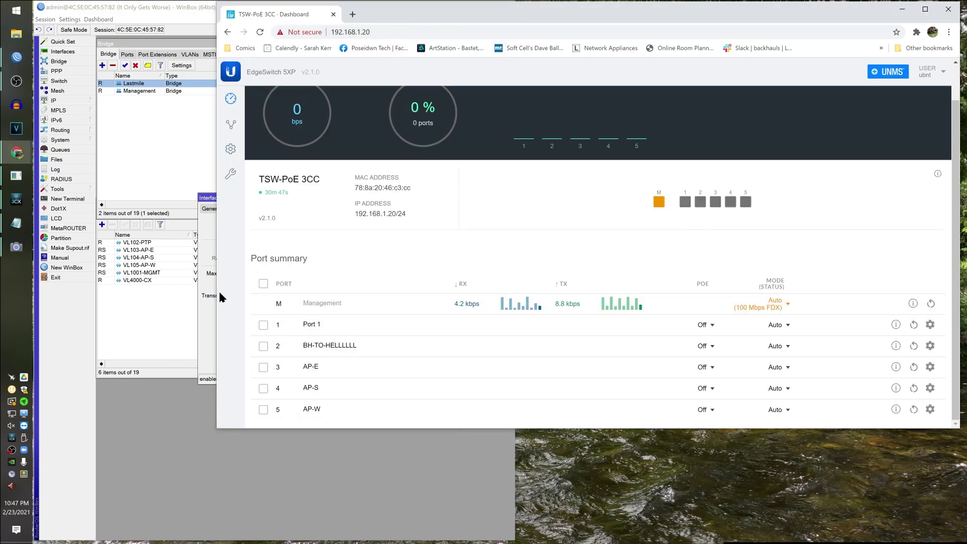
drag(217, 295, 84, 295)
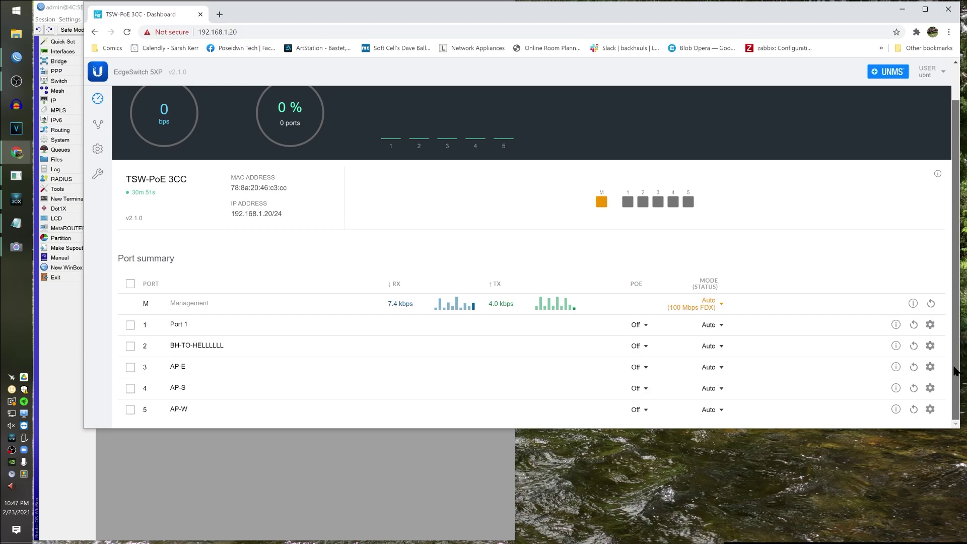
scroll(956, 371, up, 2)
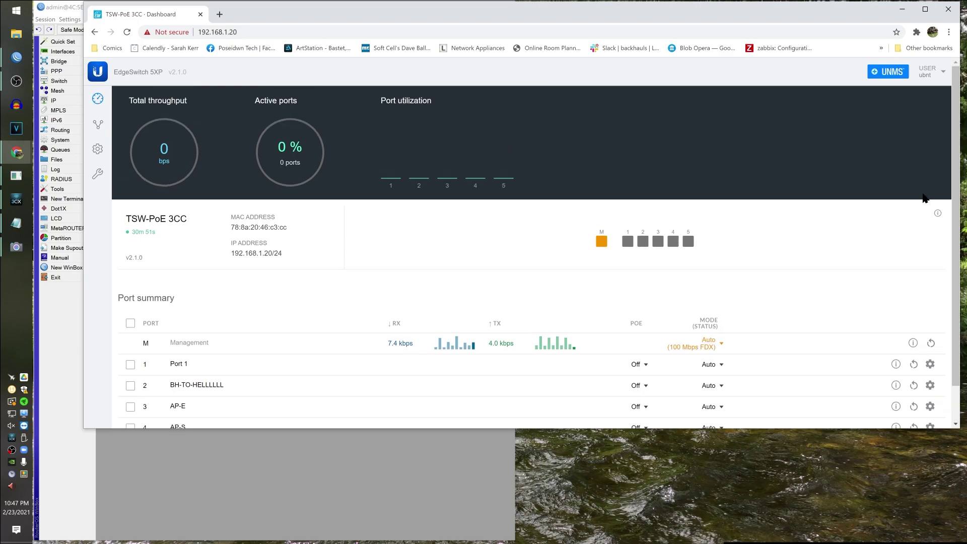
click(98, 126)
click(97, 152)
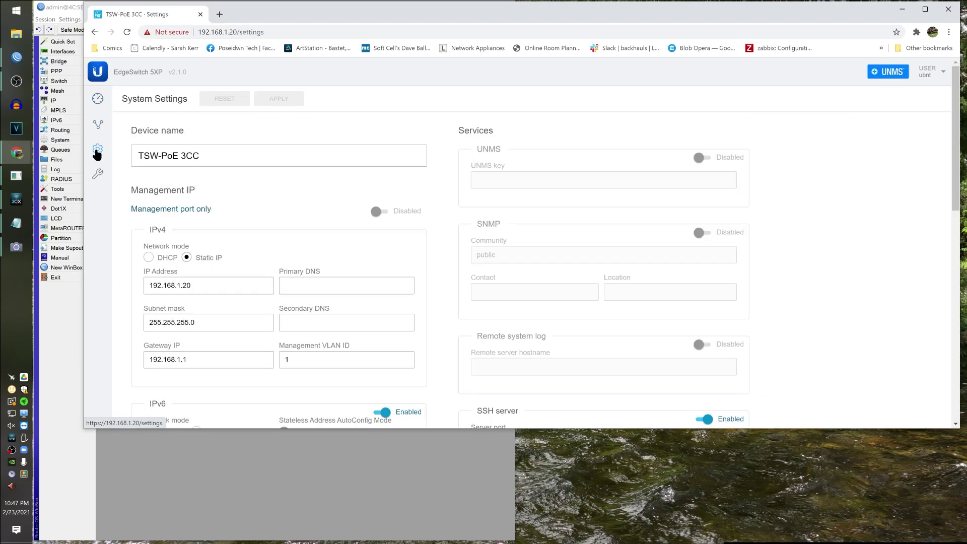
scroll(282, 190, down, 8)
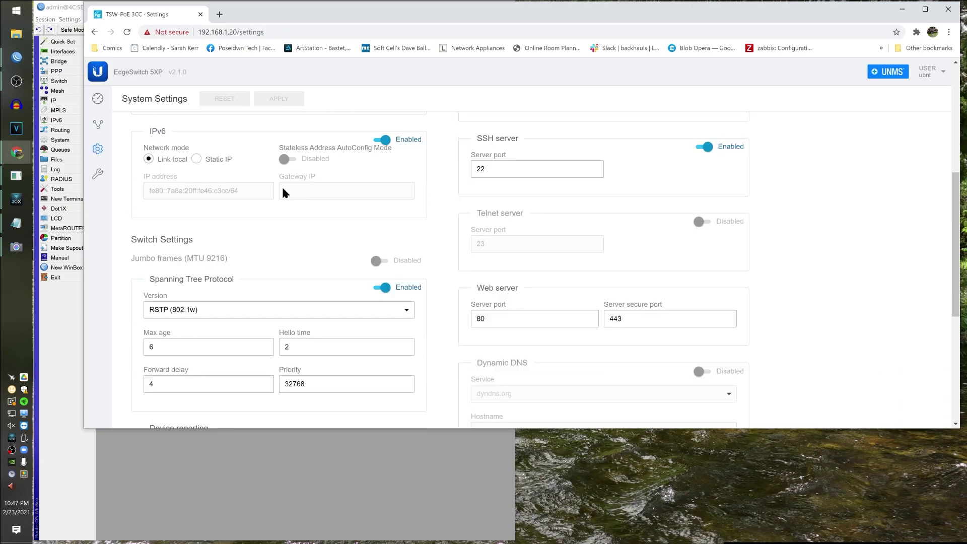
scroll(596, 228, down, 2)
scroll(596, 227, up, 10)
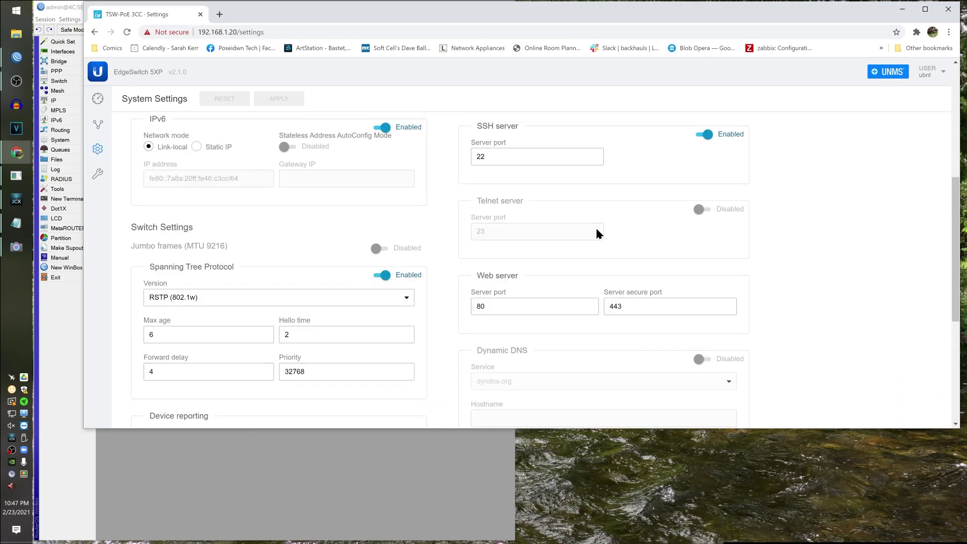
click(98, 99)
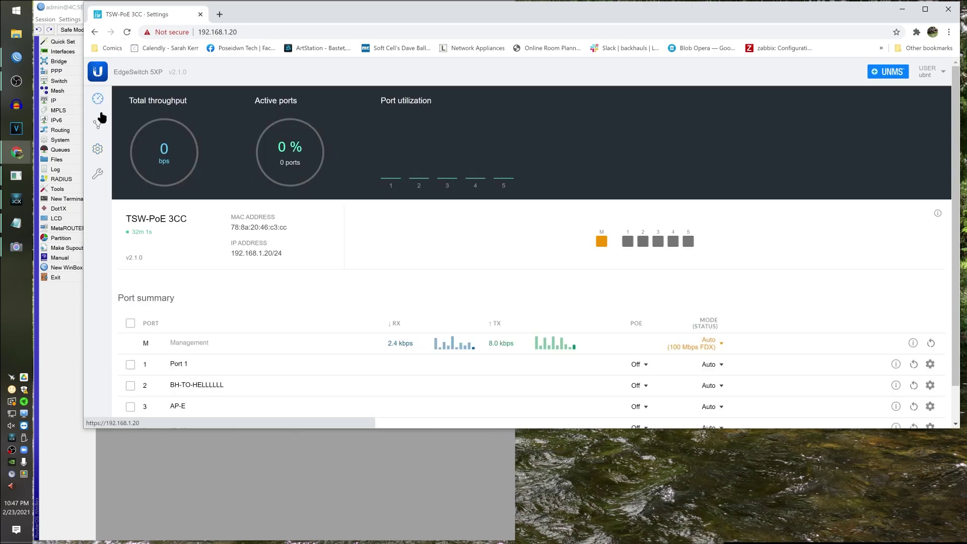
click(98, 126)
scroll(474, 234, down, 2)
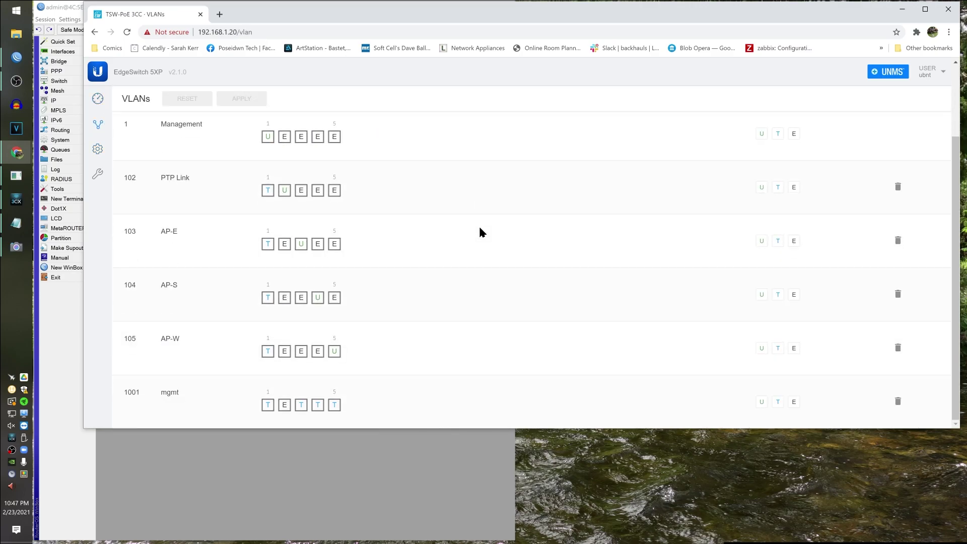
click(93, 106)
drag(82, 264, 460, 237)
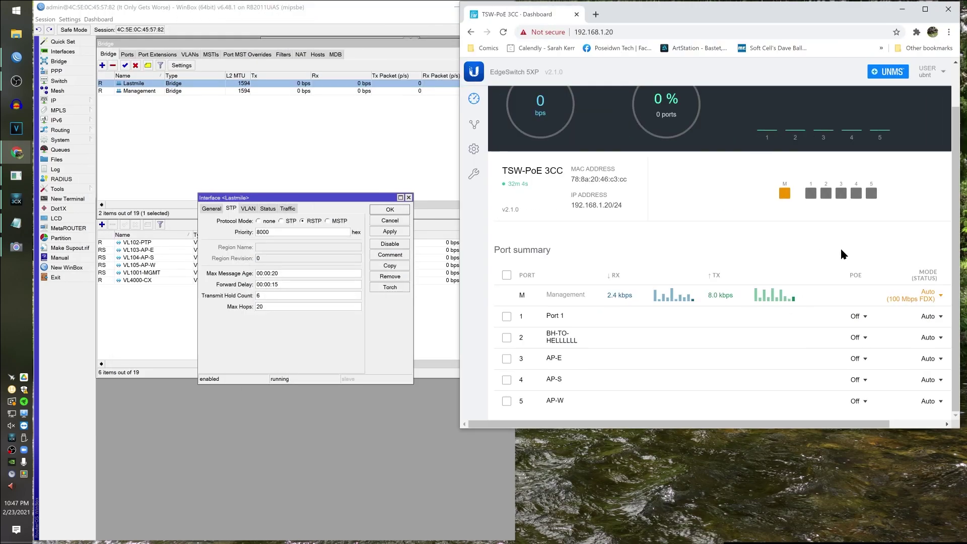
Switch to WinBox, cancel out of the Lastmile bridge's settings and review the bridge ports and the full interface list.
click(389, 221)
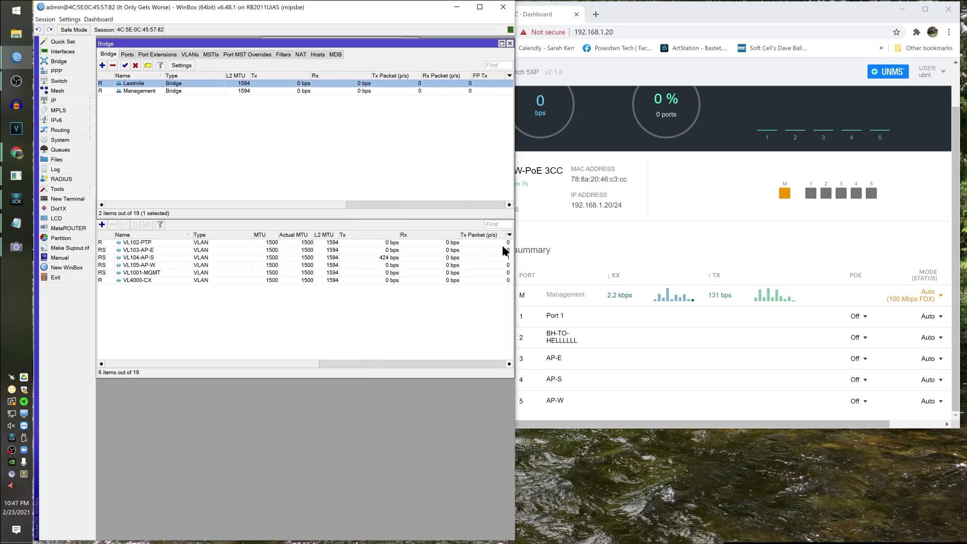
click(127, 54)
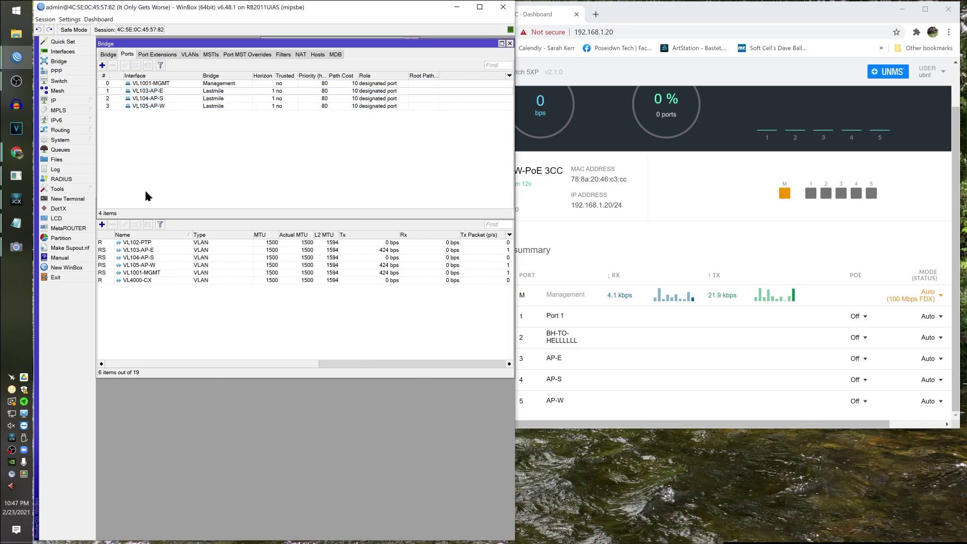
click(114, 232)
click(111, 213)
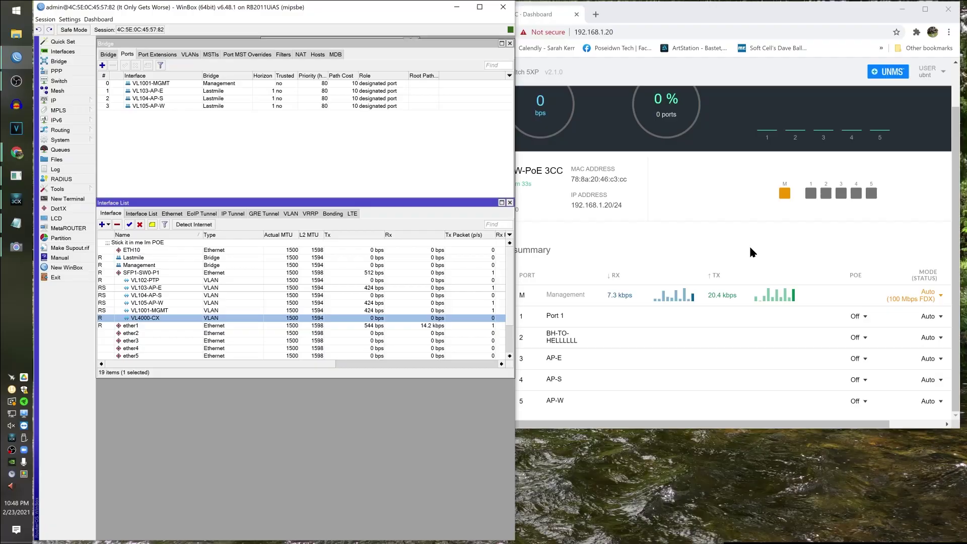
Look over the VLANs under SFP1-SW0-P1 and remove the VL4000-CX VLAN interface from the router.
click(159, 280)
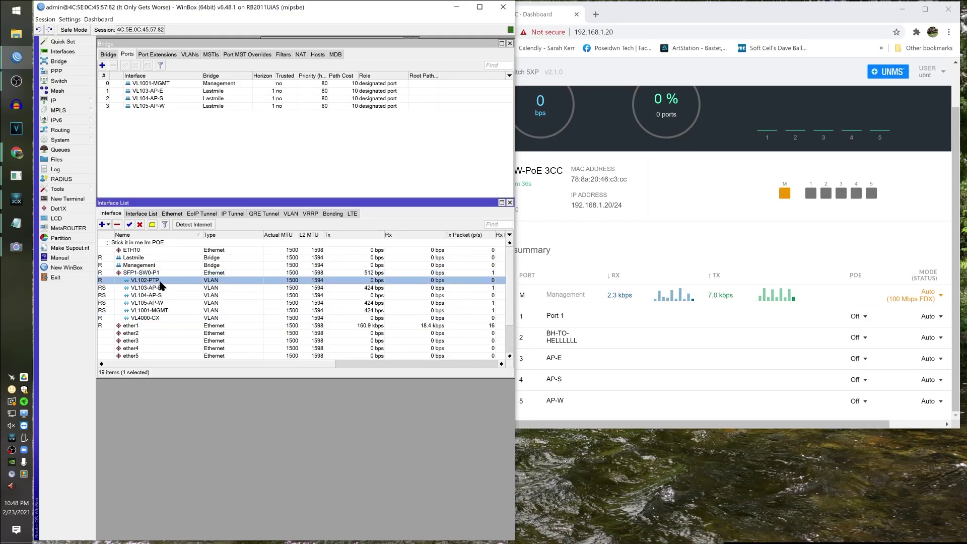
click(165, 287)
click(167, 296)
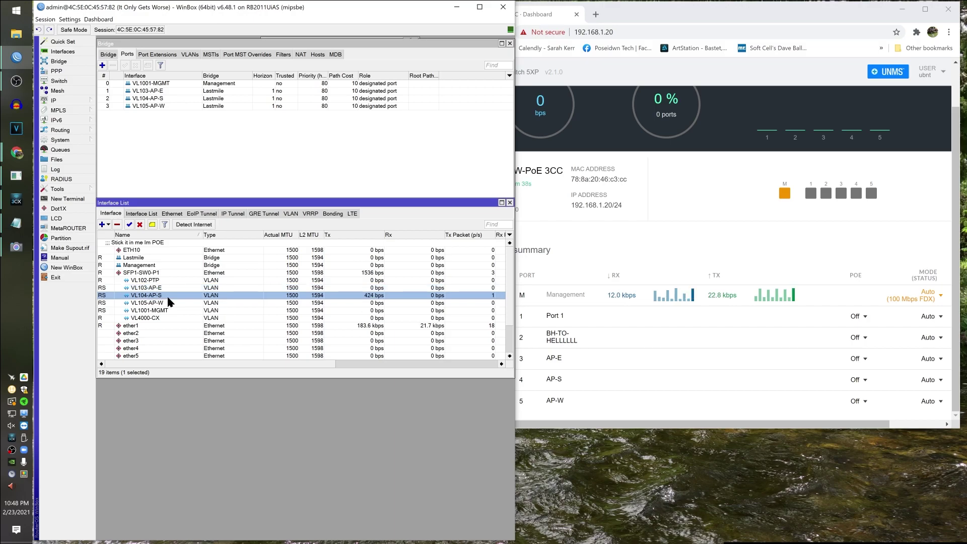
click(166, 318)
click(846, 76)
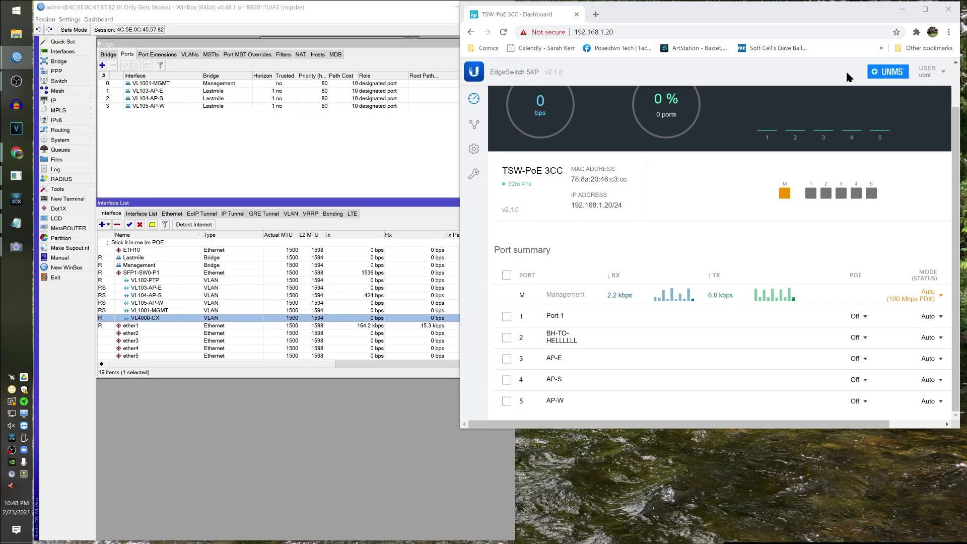
click(121, 227)
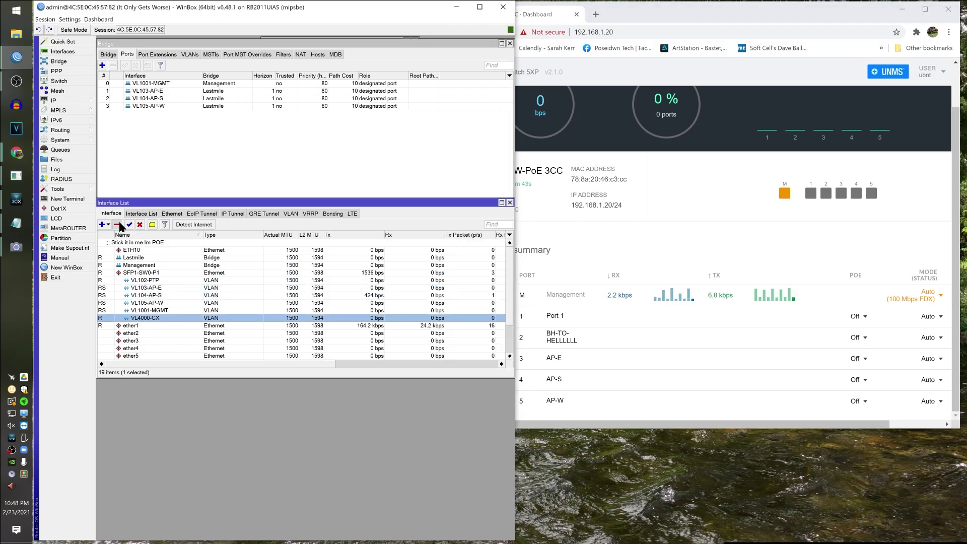
Switch to the EdgeSwitch page in the browser and review the tagged and untagged port assignments of every VLAN.
click(714, 195)
click(620, 209)
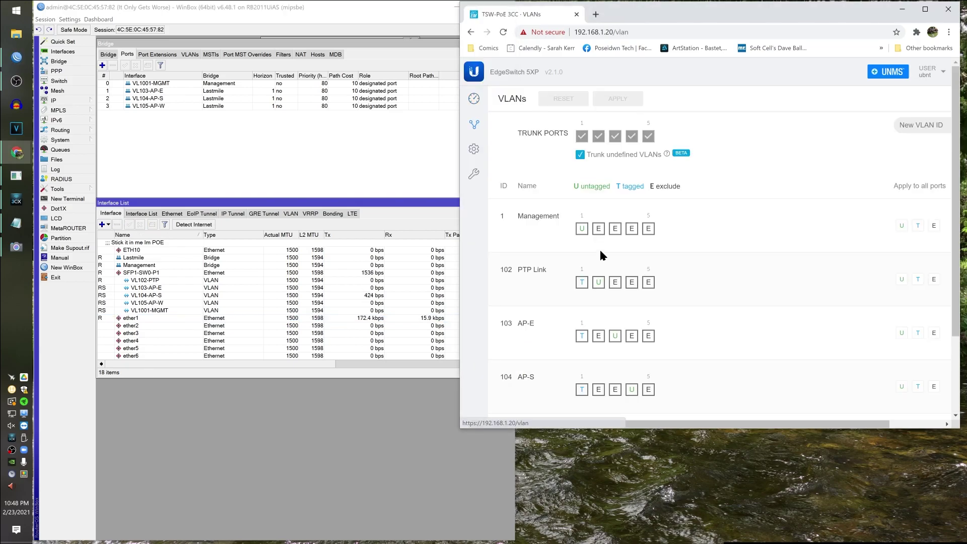
scroll(583, 322, down, 2)
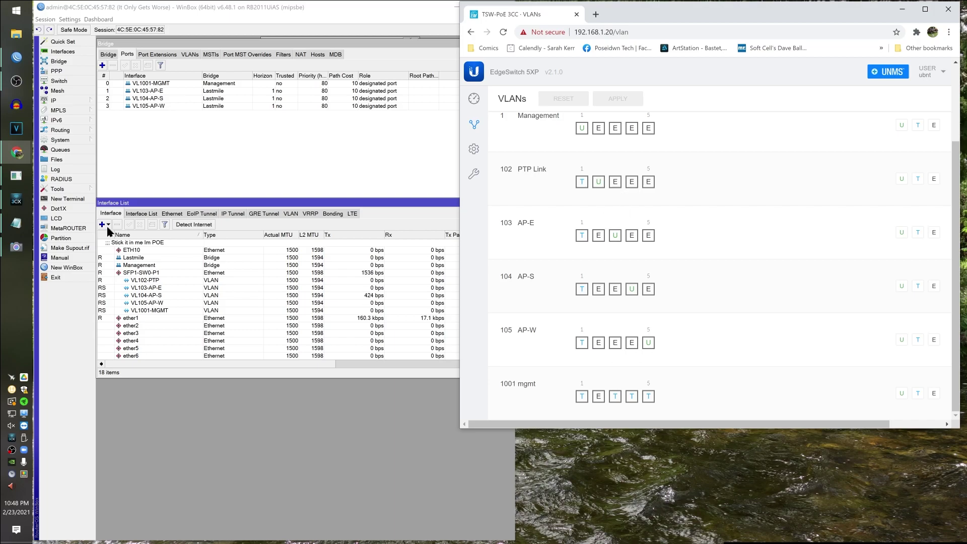
Switch to WinBox and add the IP address 10.64.200.1/29 to the VL102-PTP interface.
click(121, 234)
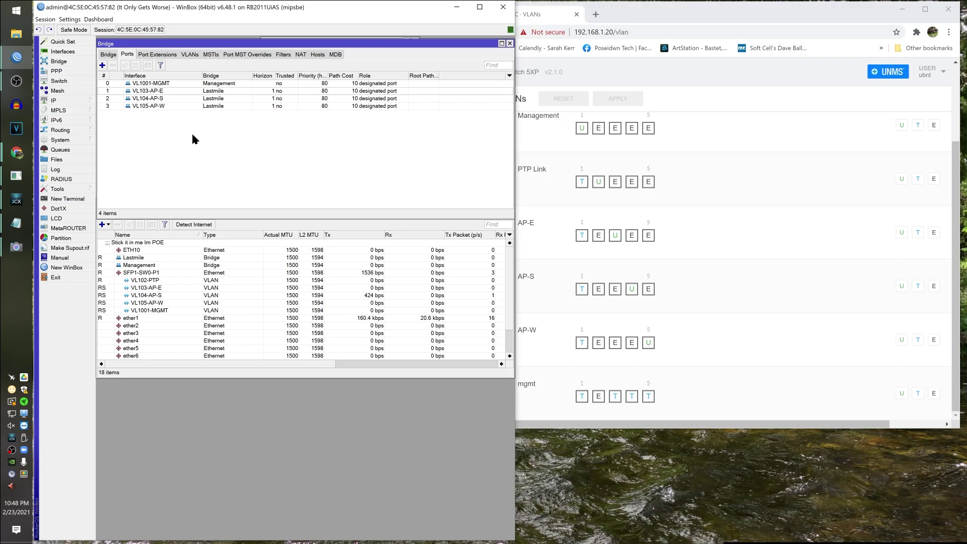
click(167, 280)
click(75, 100)
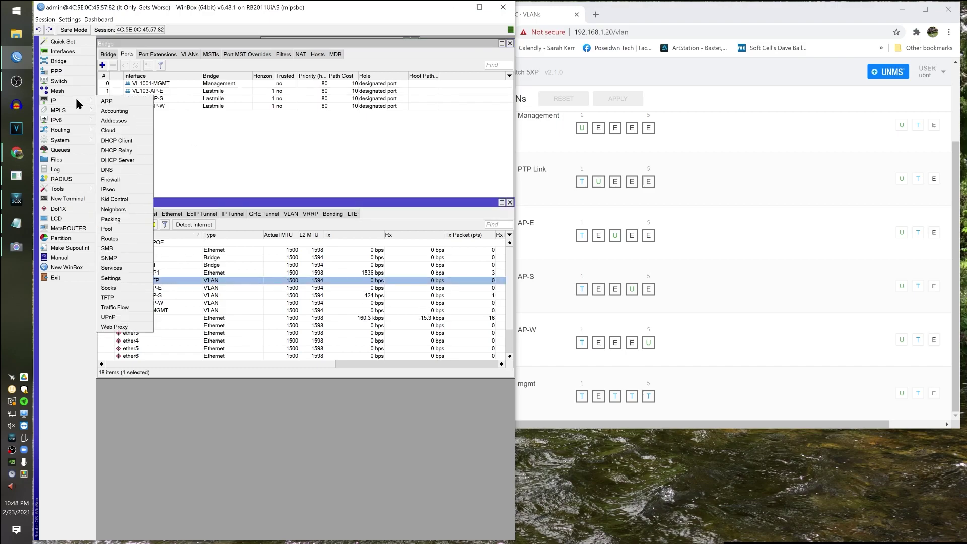
click(129, 127)
click(267, 53)
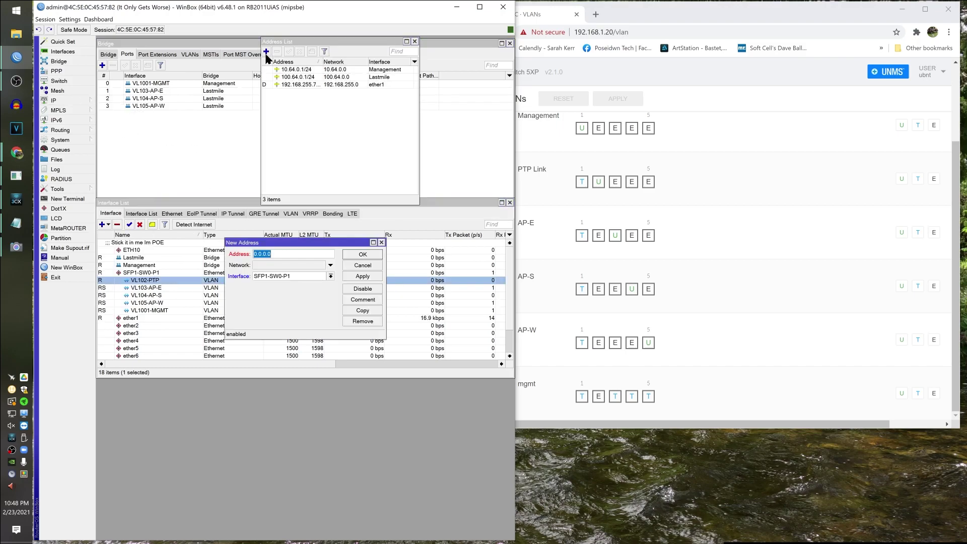
click(321, 276)
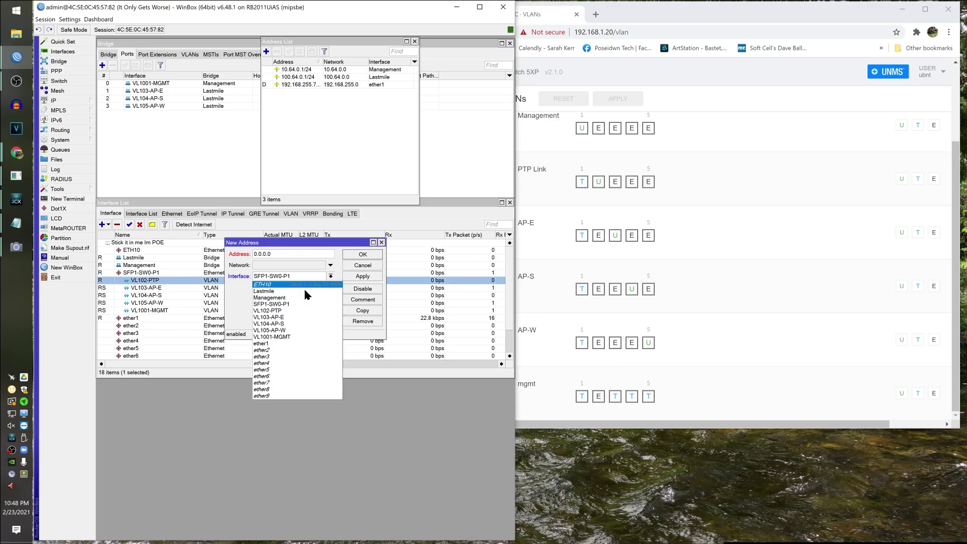
click(308, 309)
text(10.)
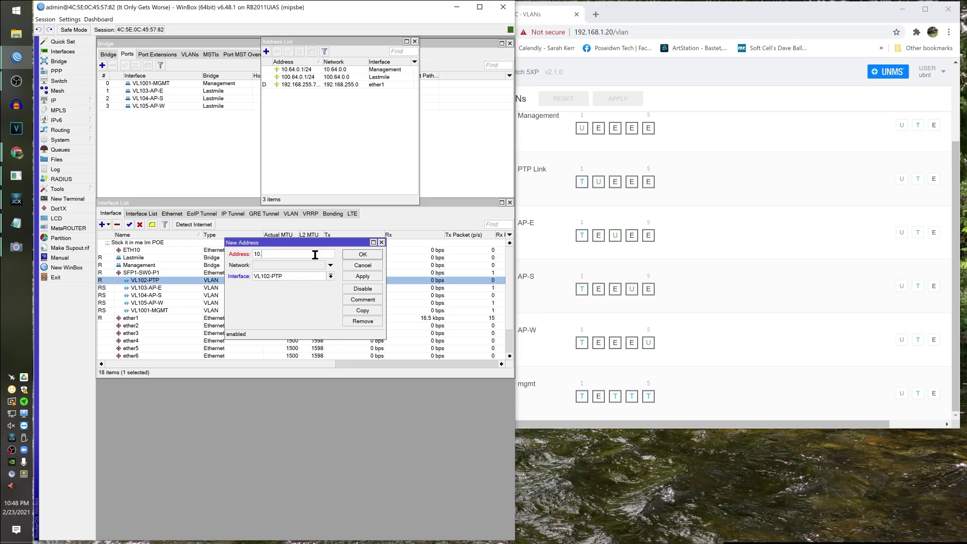
text(64.200.1/29)
click(364, 256)
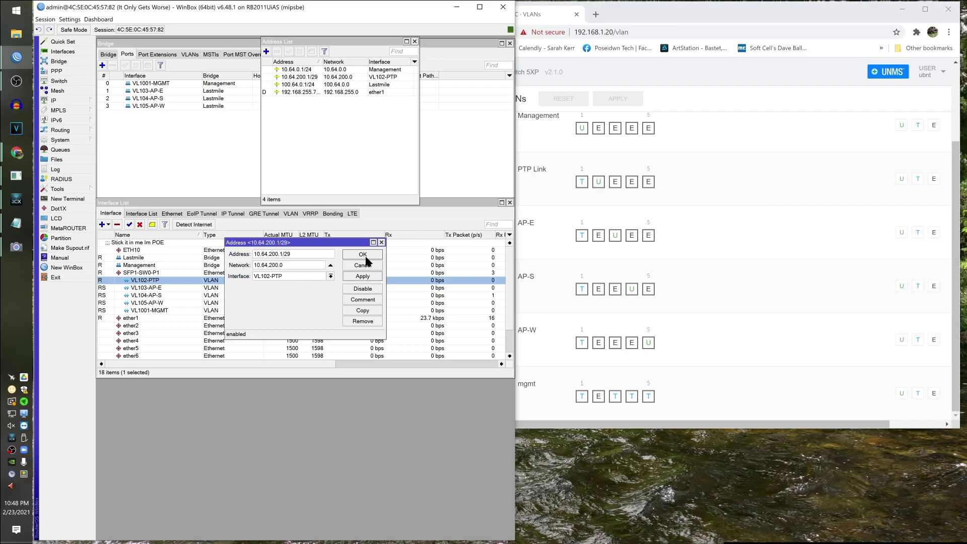
click(394, 76)
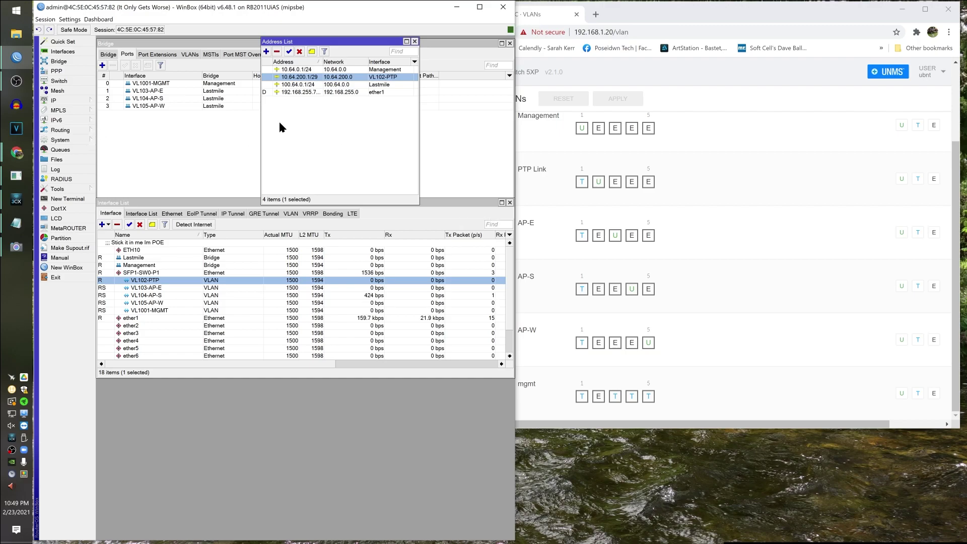
click(415, 42)
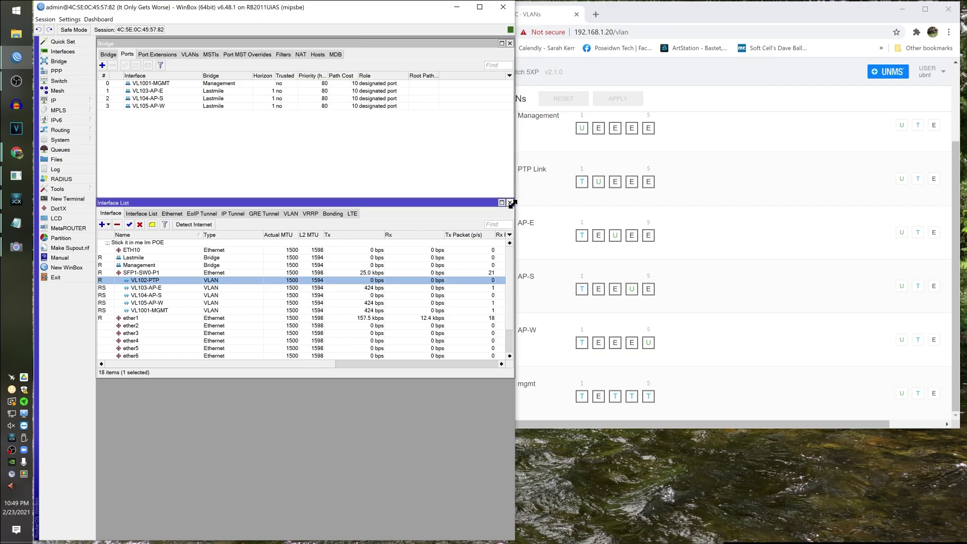
Try untagged membership for port 5 on VLAN 102 PTP Link in the EdgeSwitch page, restore it to excluded and return to WinBox.
click(635, 208)
click(649, 182)
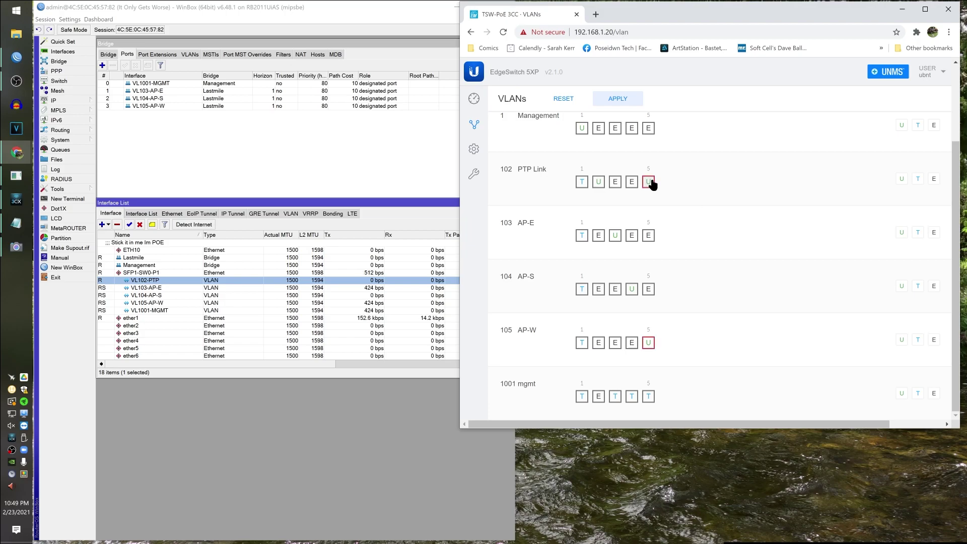
click(649, 182)
click(373, 505)
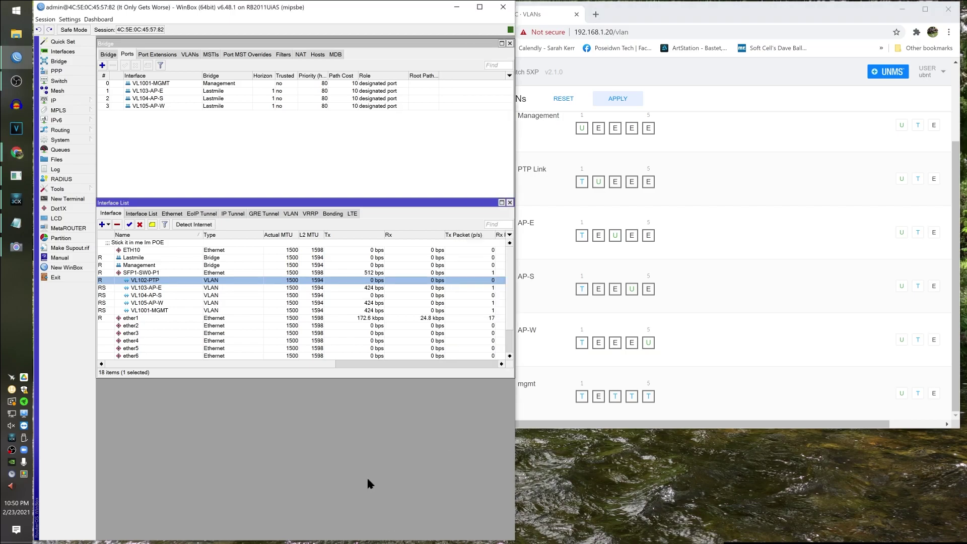